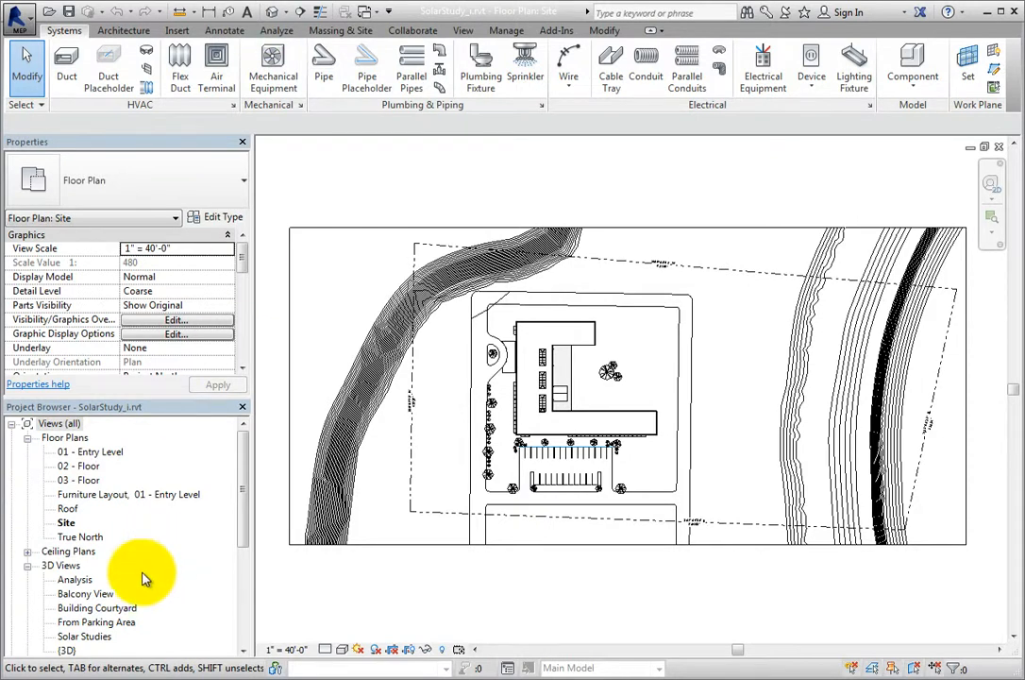
Step: Open the Solar Studies 3D view and turn on its sun path
double_click(102, 637)
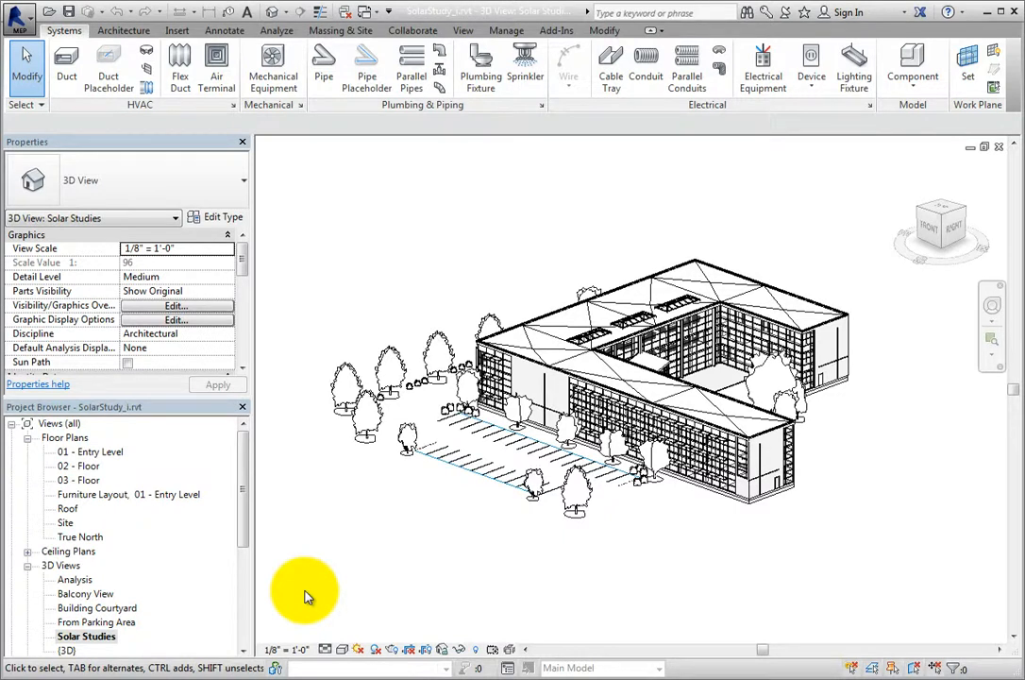
left_click(359, 651)
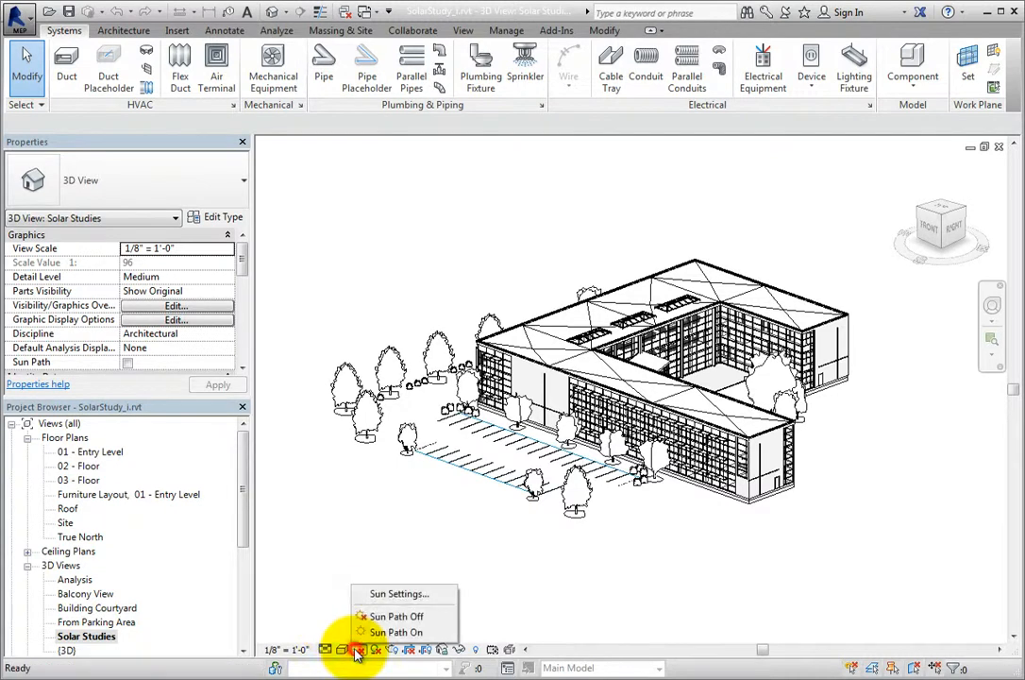
left_click(437, 632)
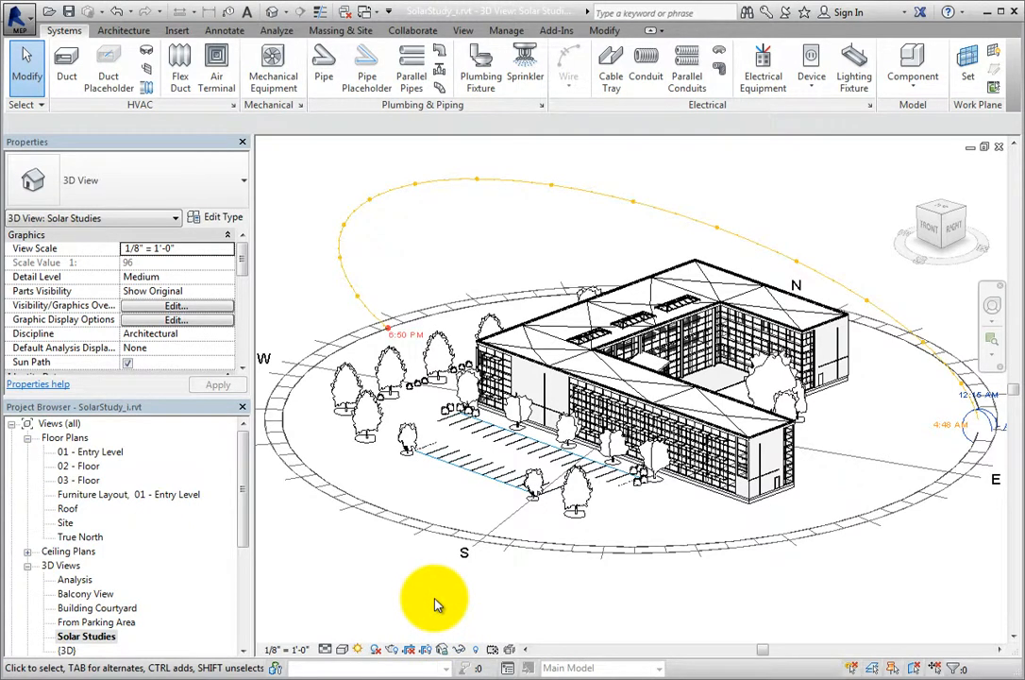
Step: Open the sun settings and set the solar study type to Single Day
left_click(357, 650)
left_click(399, 593)
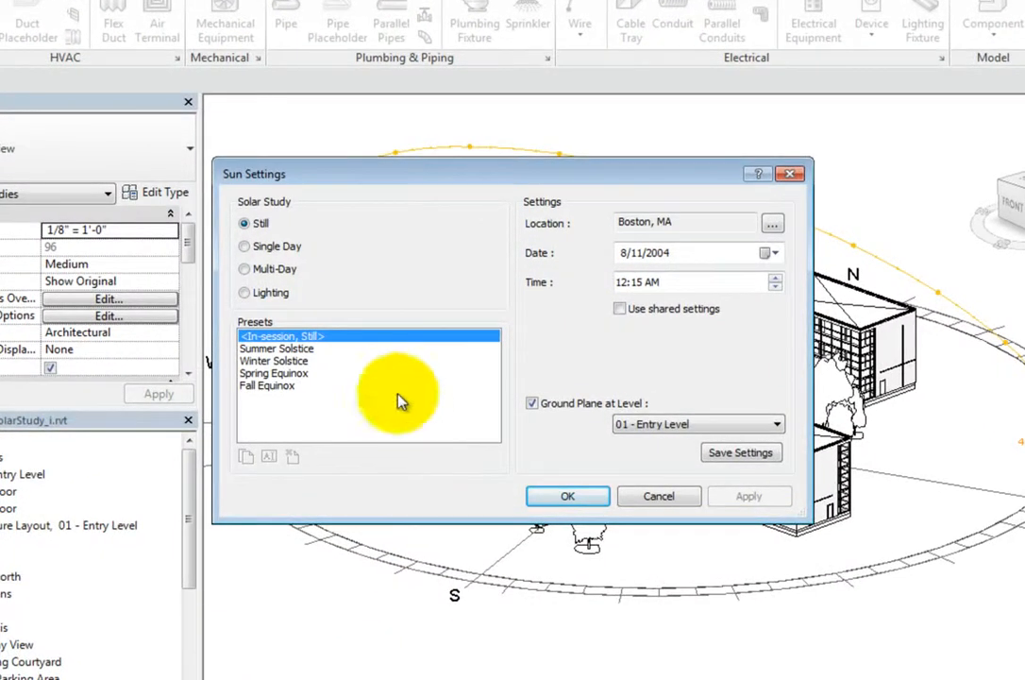
left_click(273, 247)
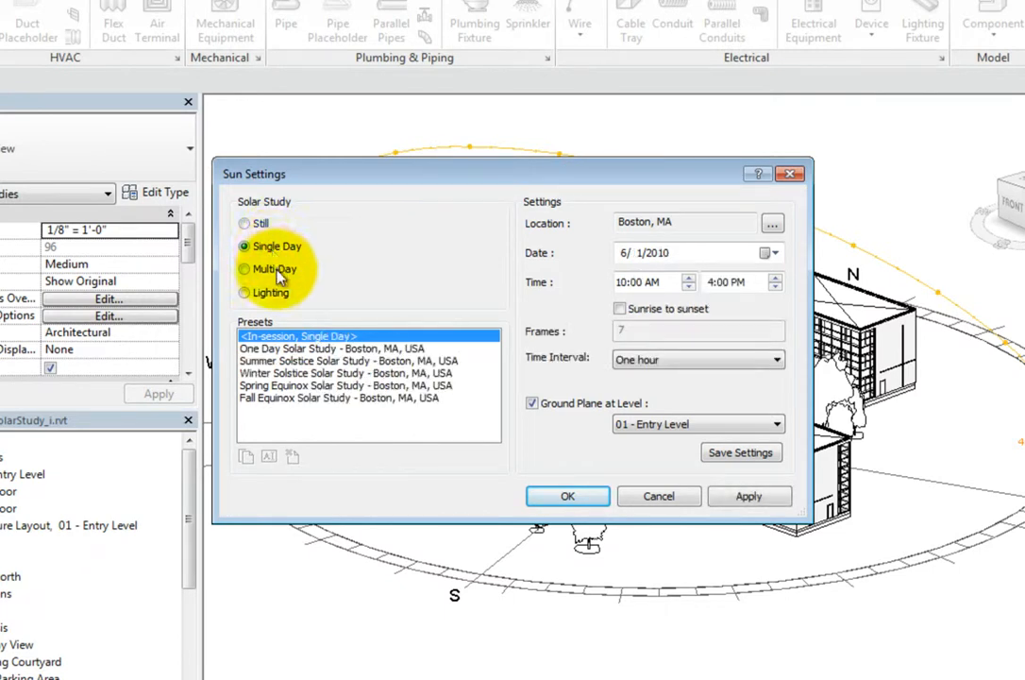
left_click(275, 270)
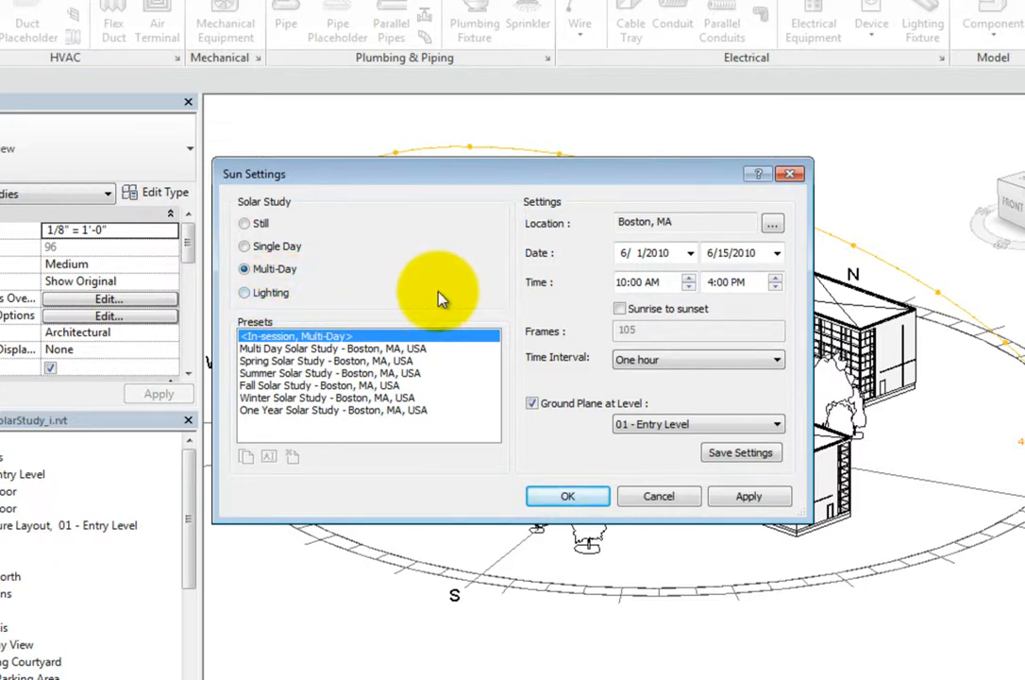
left_click(298, 246)
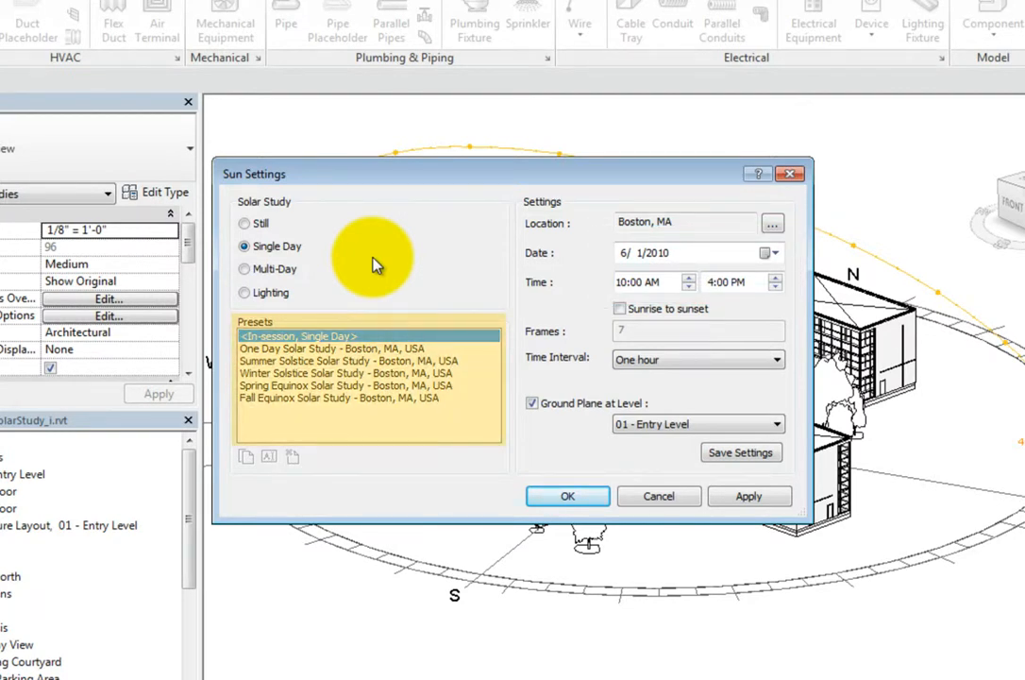
Step: Duplicate the preset "Summer Solstice Solar Study - Boston, MA, USA" and name the copy "My Solar Study"
left_click(410, 349)
left_click(413, 357)
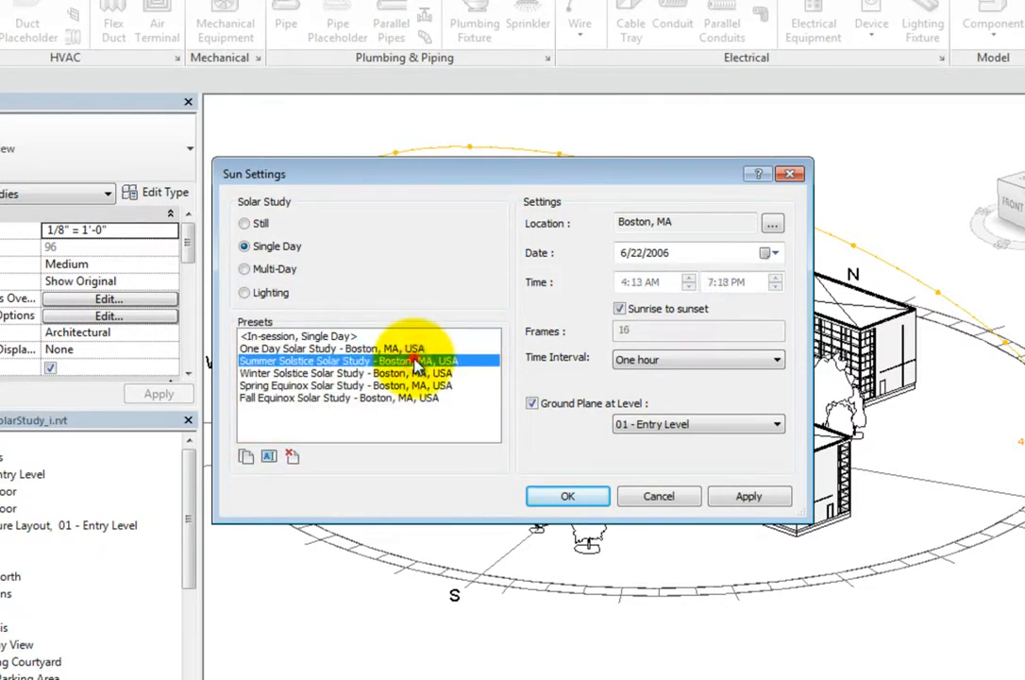
left_click(411, 336)
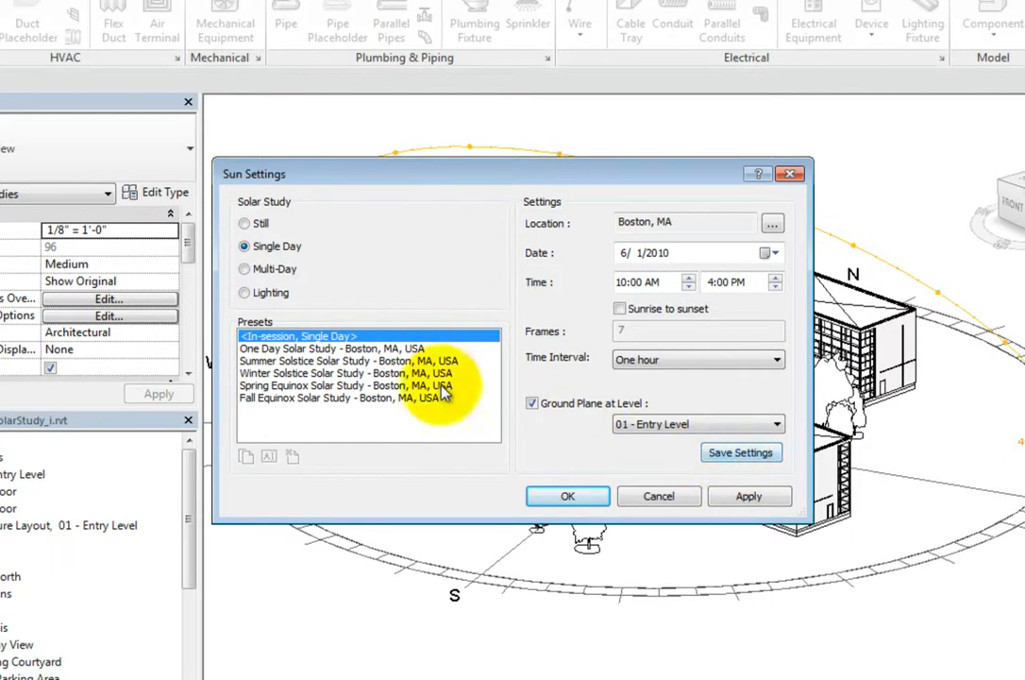
left_click(389, 363)
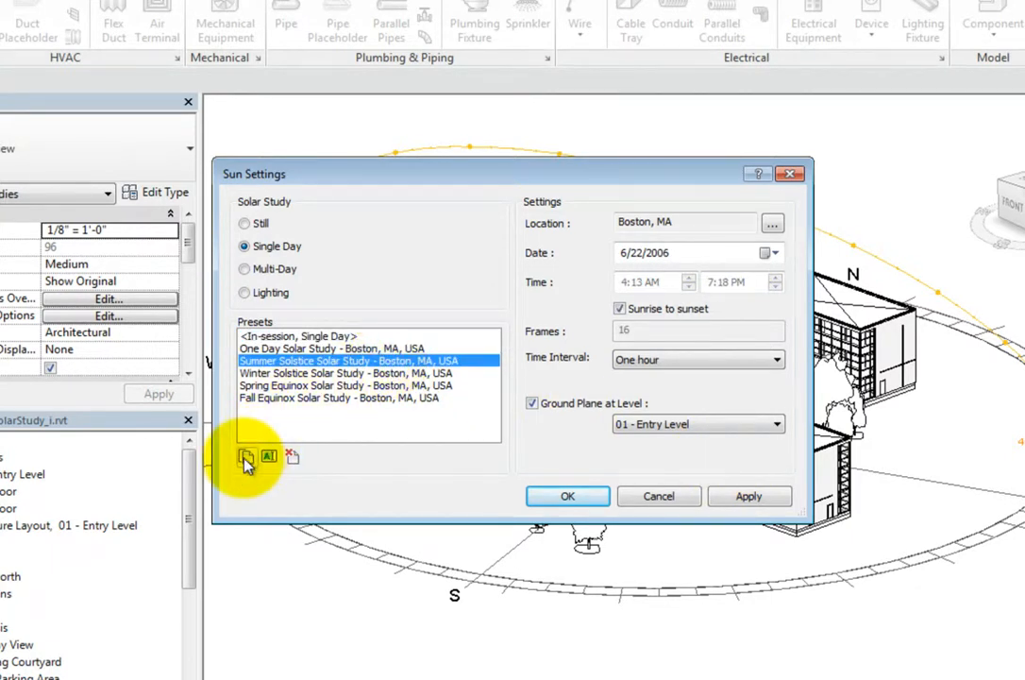
left_click(245, 458)
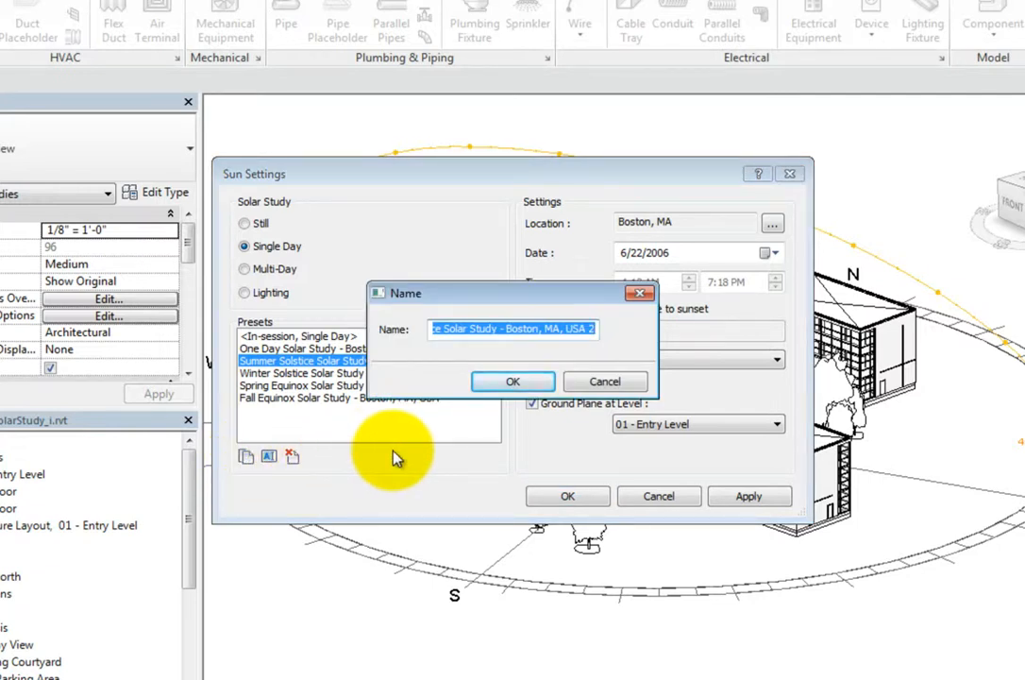
type("My Solar Study")
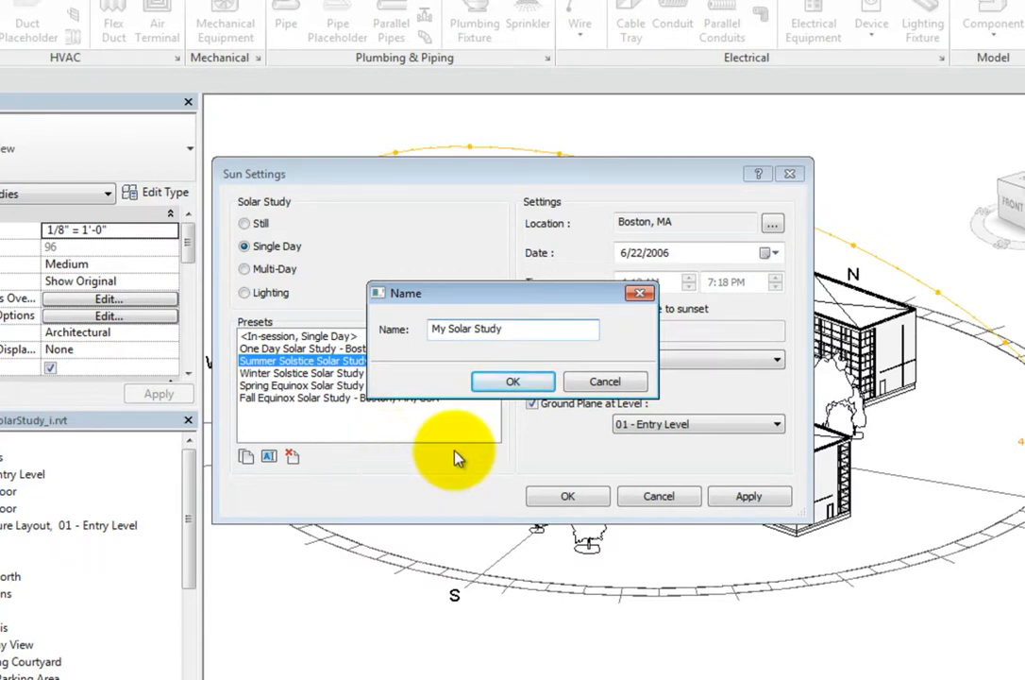
left_click(508, 383)
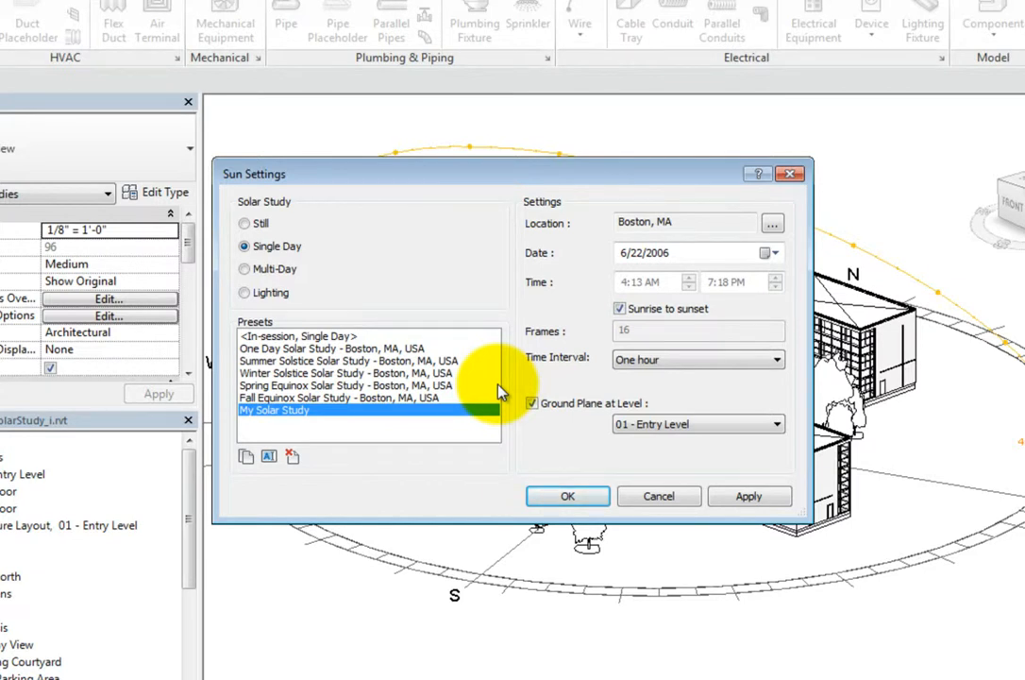
Step: Set the date of the My Solar Study preset to 6/21/2014
left_click(703, 261)
left_click(621, 253)
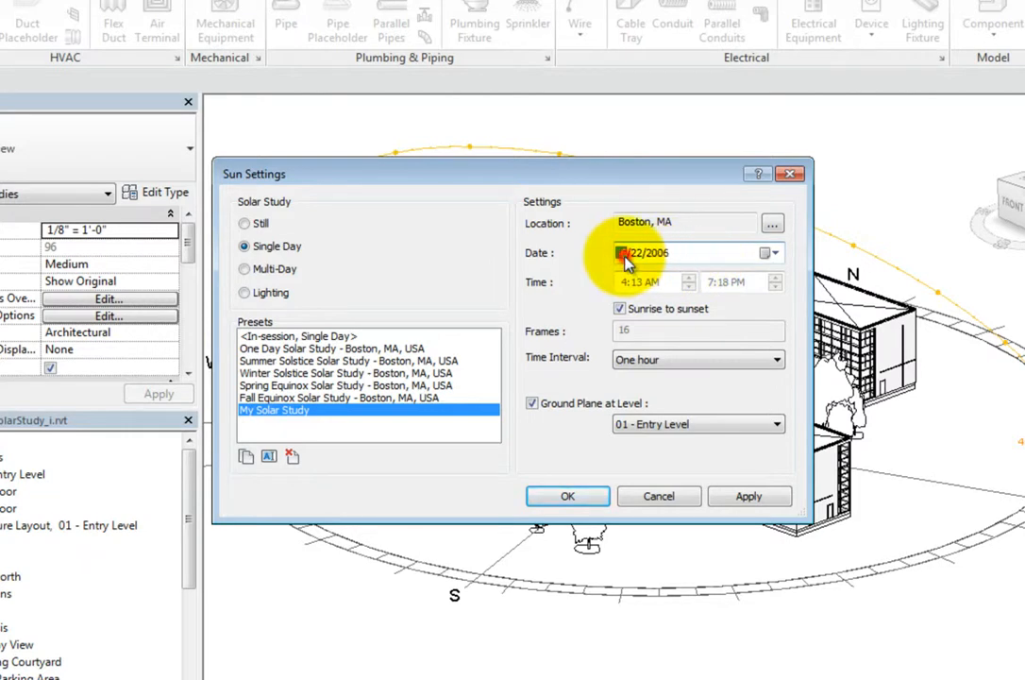
left_click(640, 254)
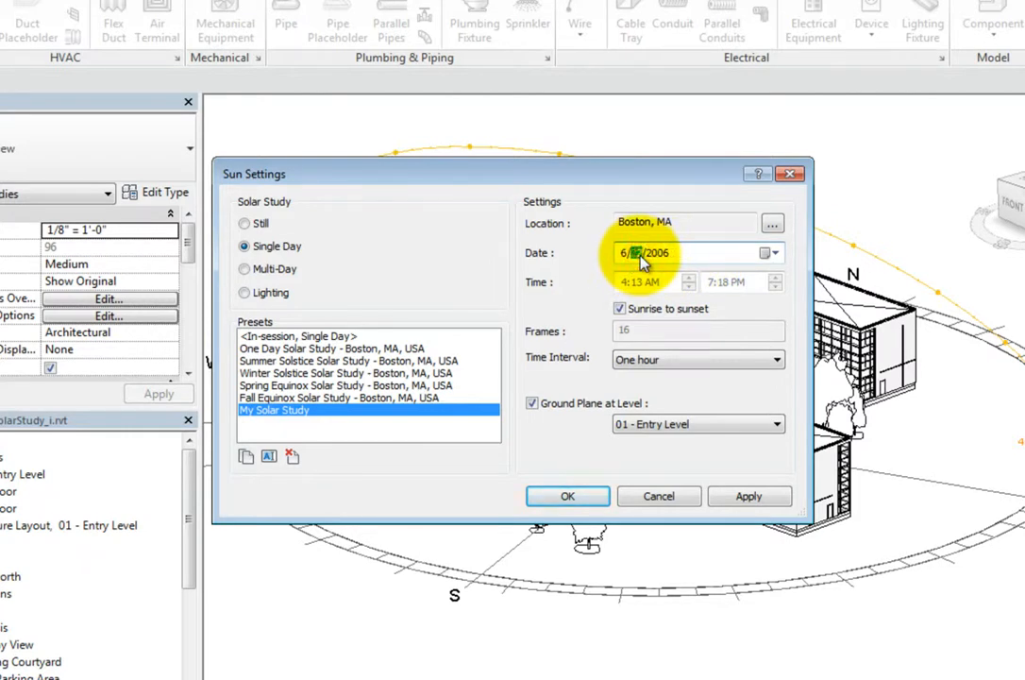
type("21/2014")
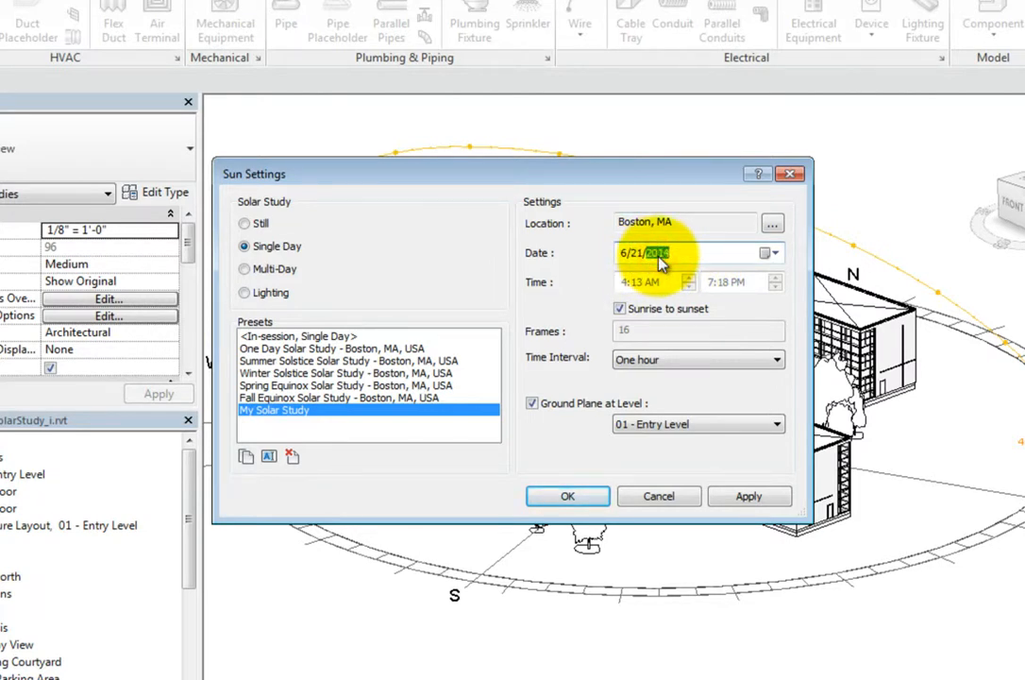
left_click(708, 263)
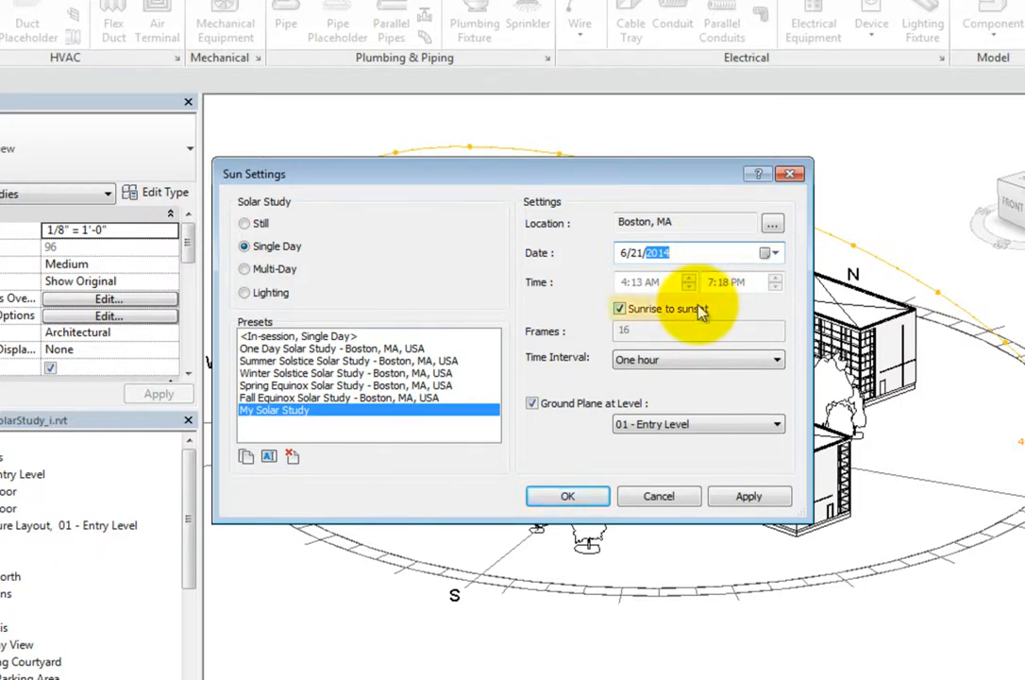
Step: Try a custom study time range from 10:30 AM to 3:30 PM and return to the Sunrise to sunset option
left_click(621, 310)
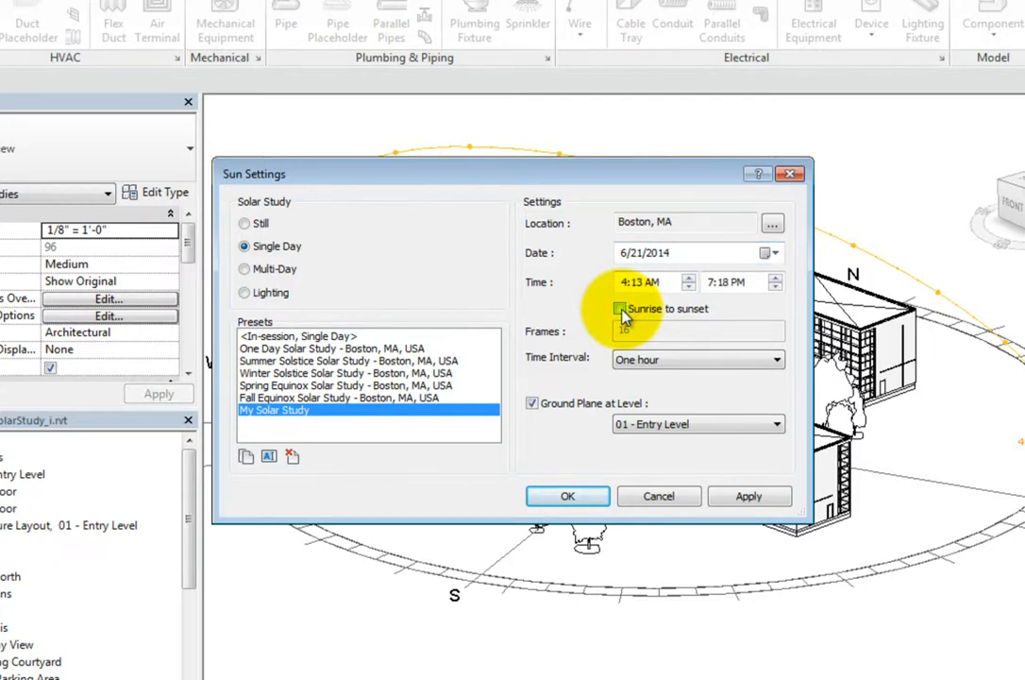
left_click(622, 282)
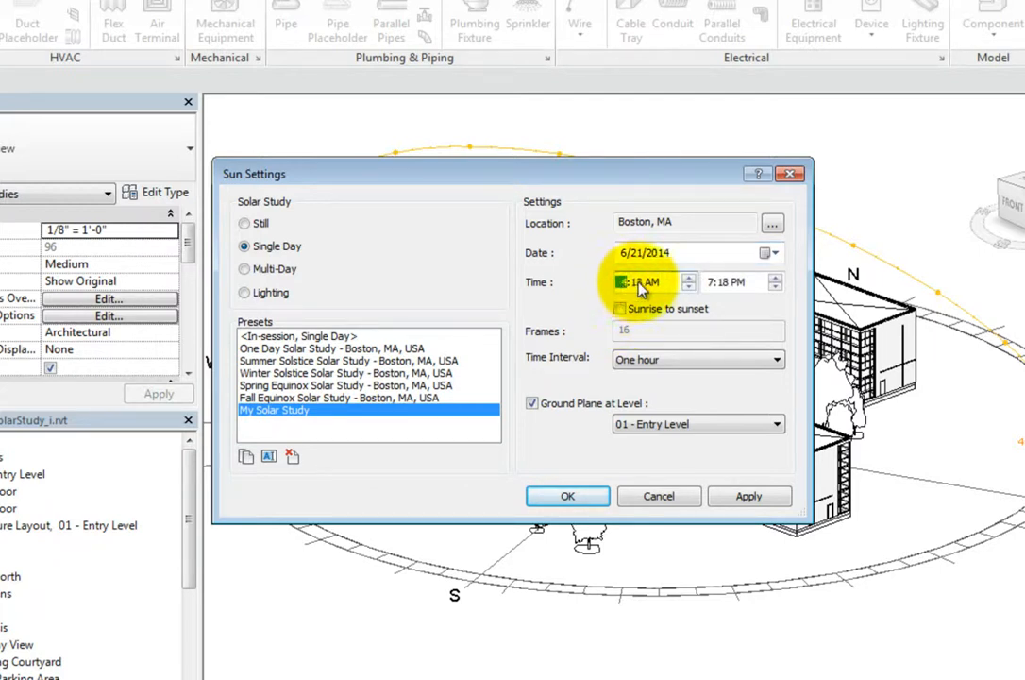
type("10:30")
left_click(711, 284)
type("3:")
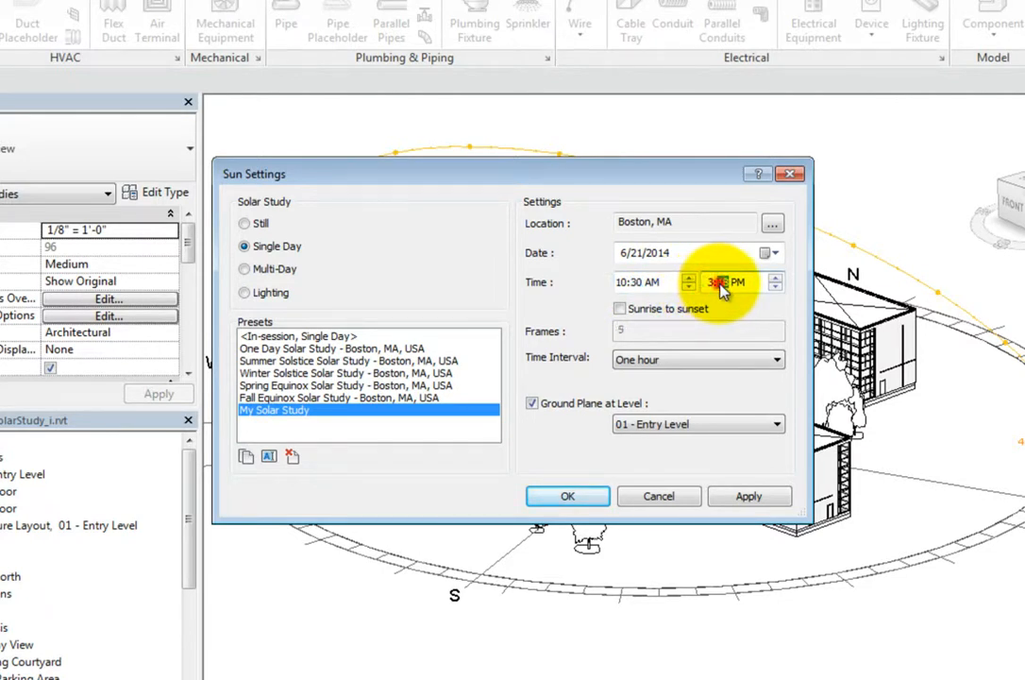
type("30")
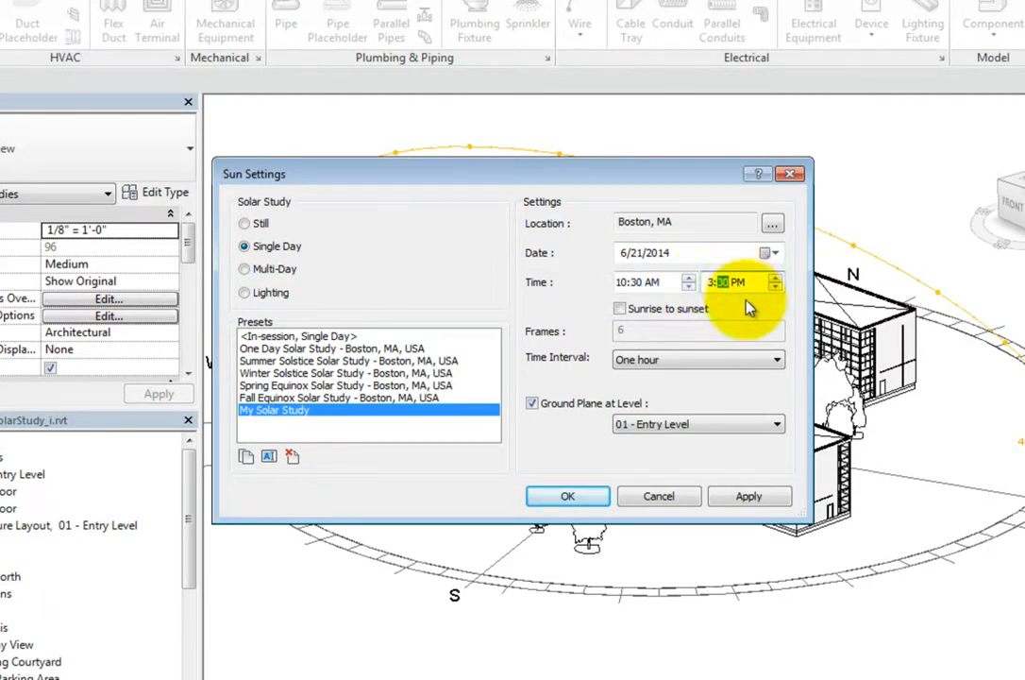
left_click(621, 310)
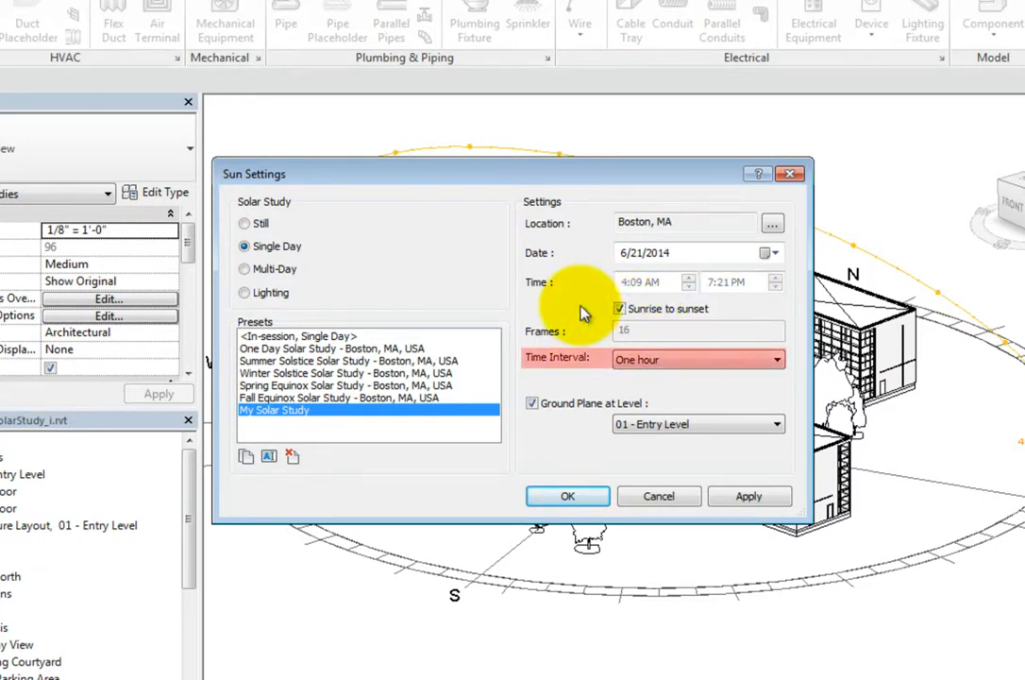
Step: Set the study's time interval to 15 minutes and accept the sun settings
left_click(746, 360)
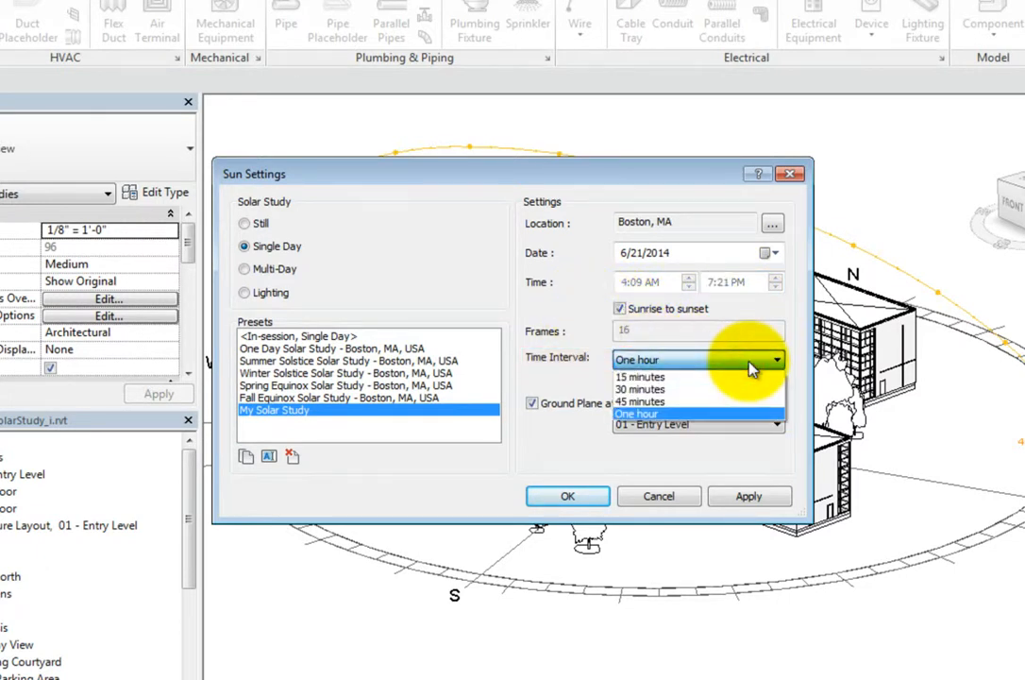
left_click(750, 379)
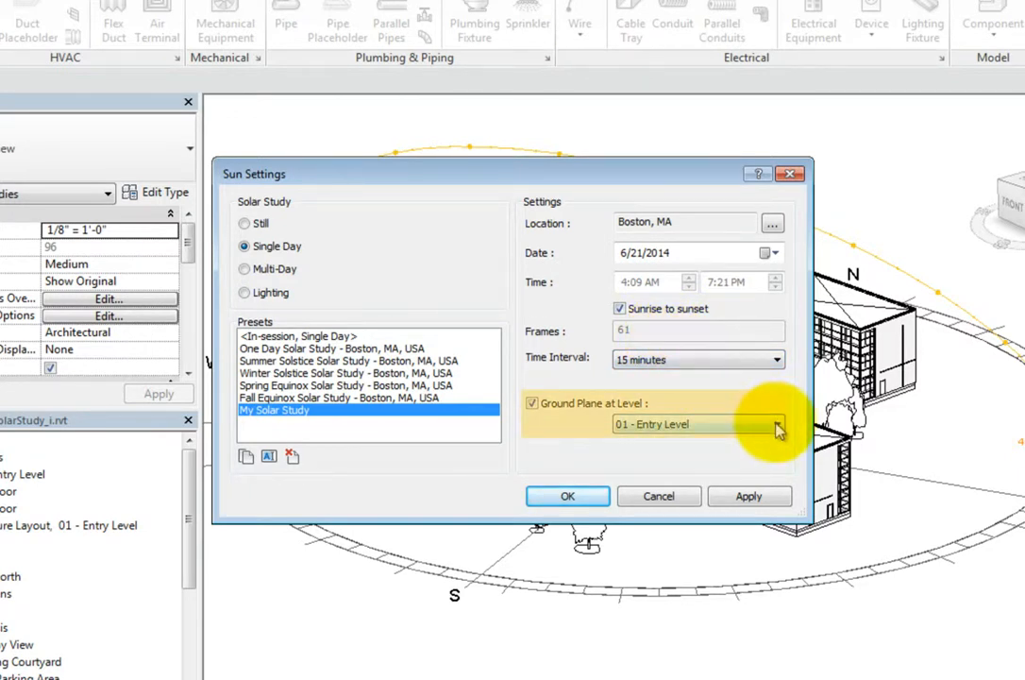
left_click(591, 507)
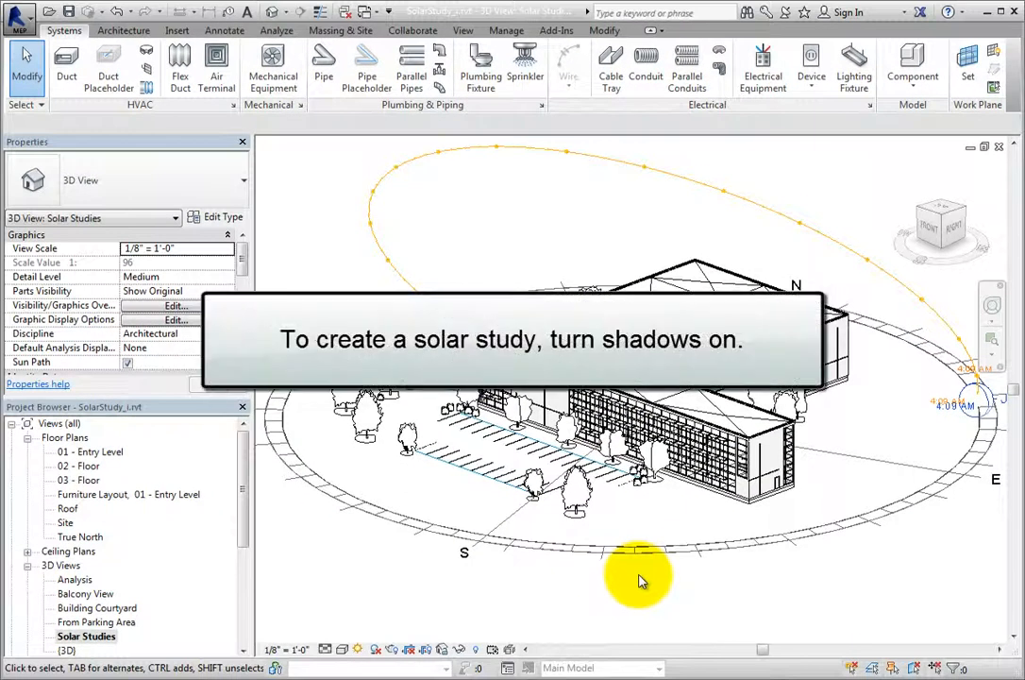
Step: Turn on shadows in the Solar Studies view, with the whole building and sun path in sight
scroll(639, 579, "down", 2)
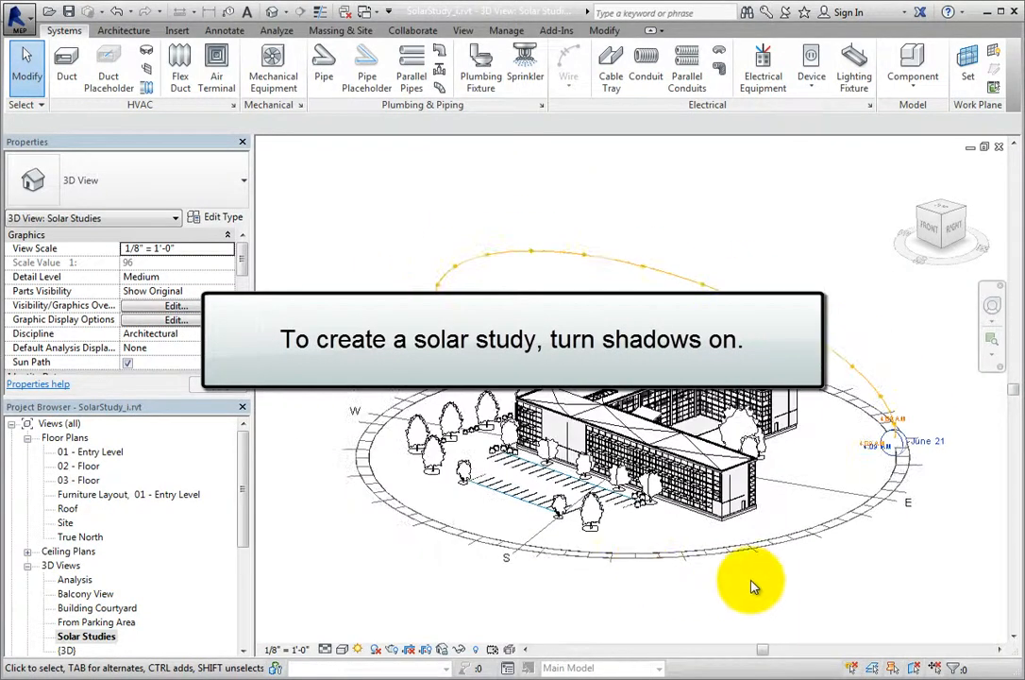
middle_click_drag(851, 591, 793, 602, "shift")
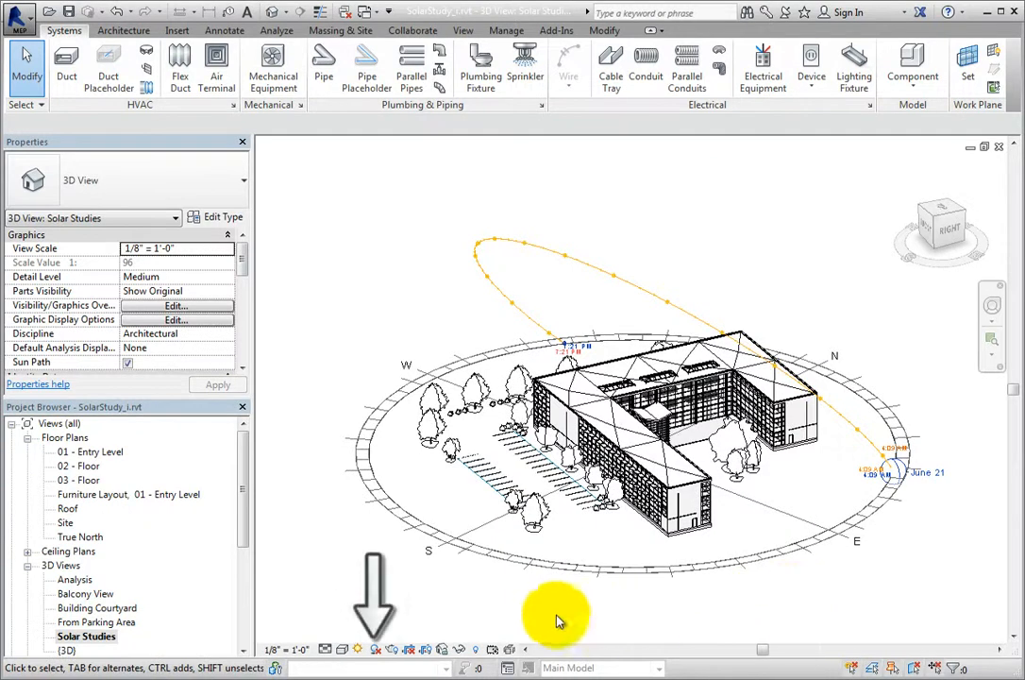
left_click(375, 649)
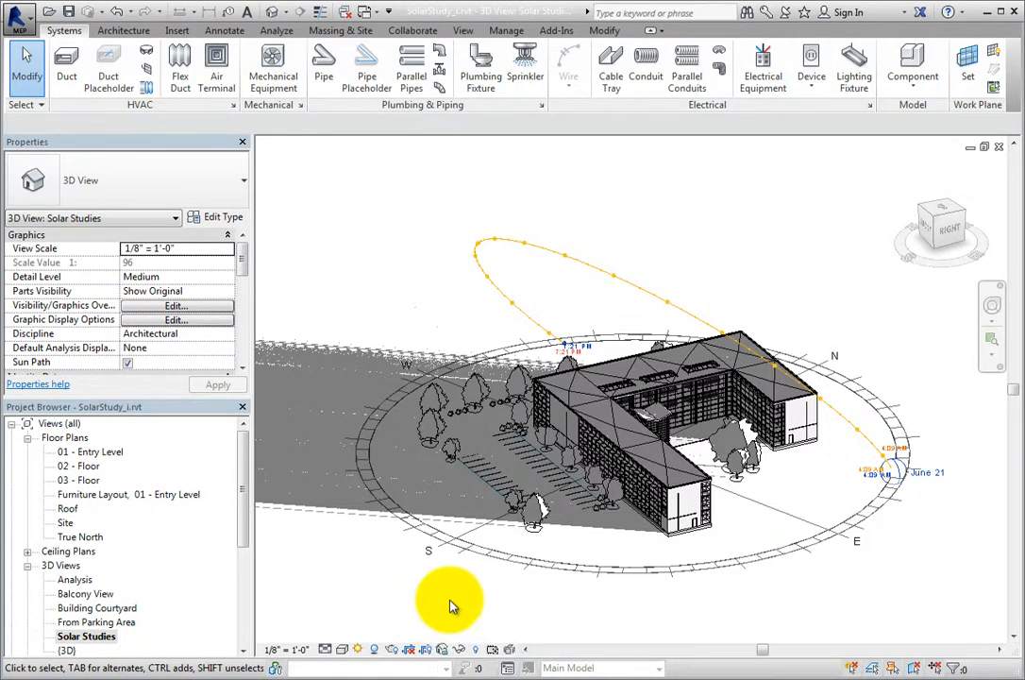
middle_click_drag(481, 599, 527, 570)
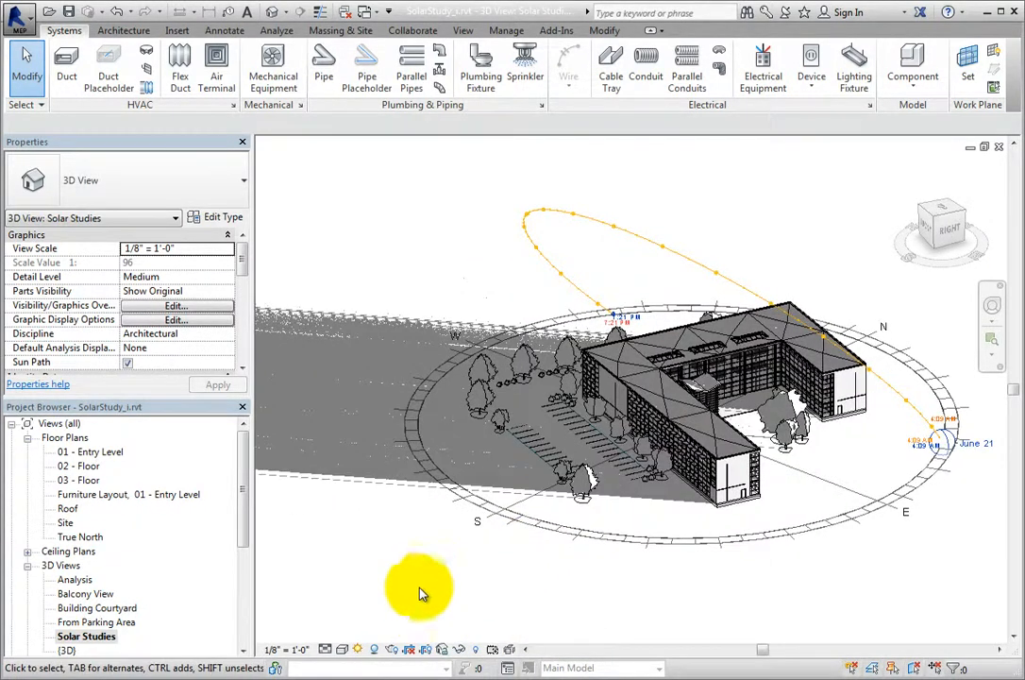
Step: Start the solar study preview and advance through it by single frames and one key frame, up to frame 16
left_click(359, 650)
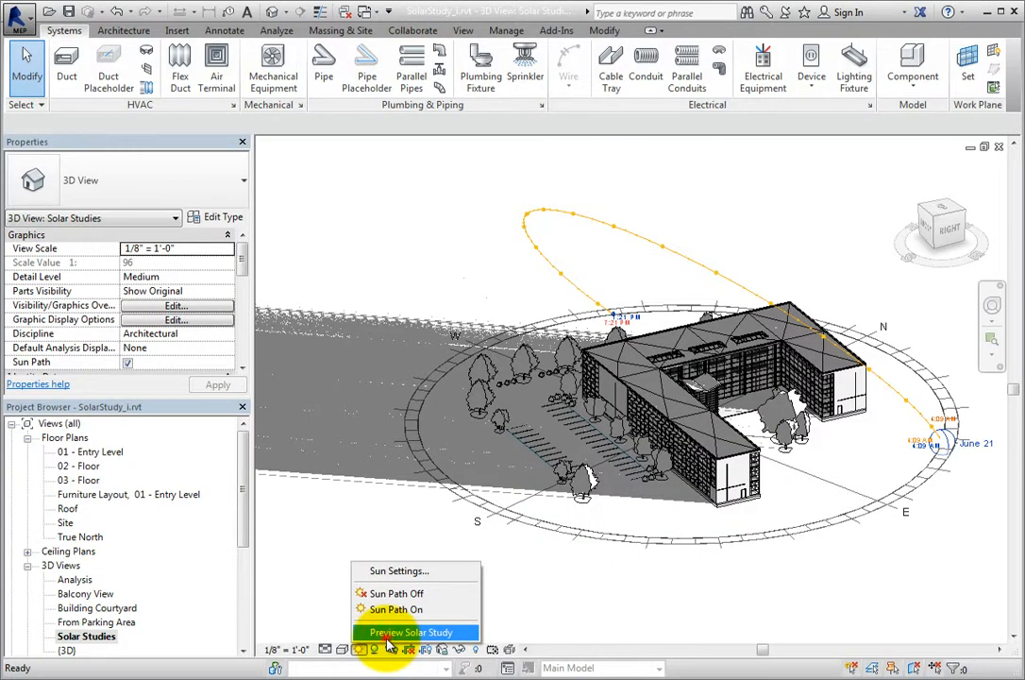
left_click(387, 635)
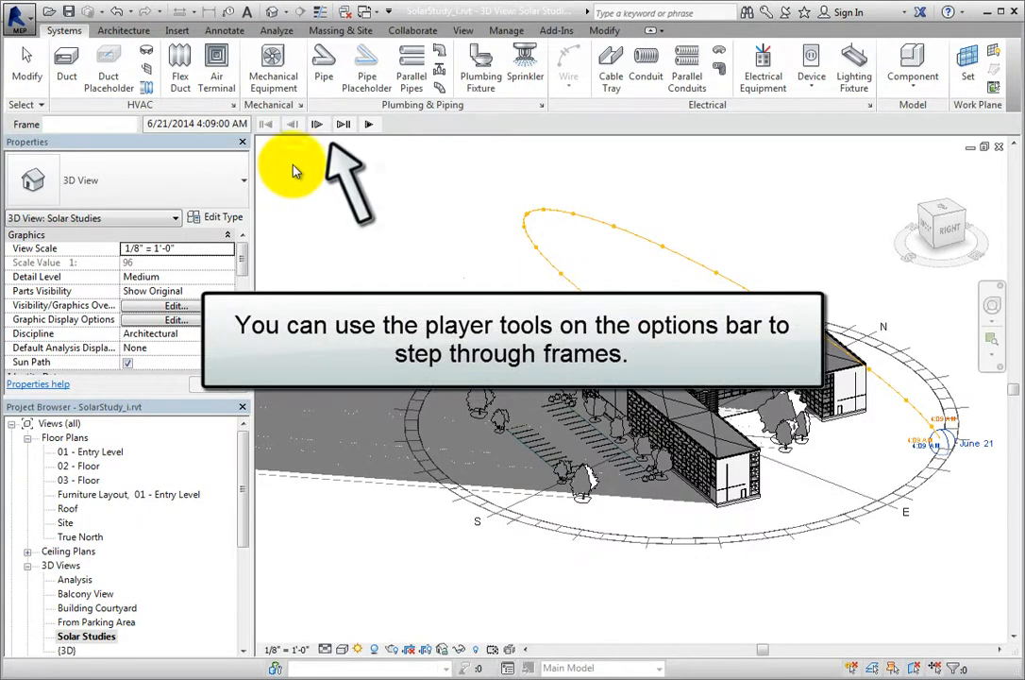
left_click(317, 129)
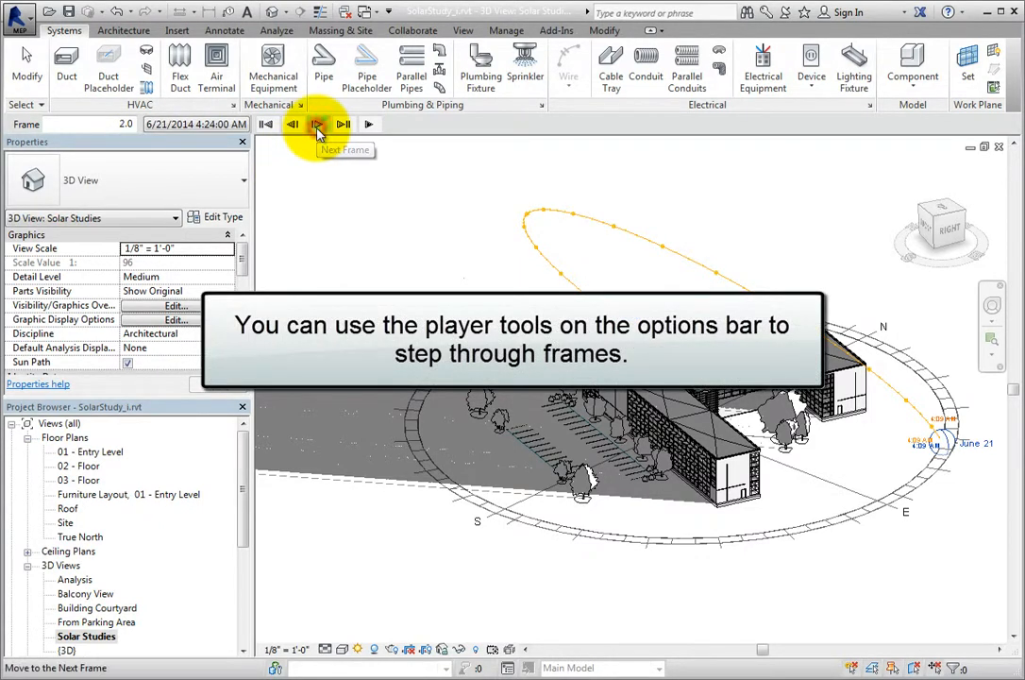
left_click(317, 129)
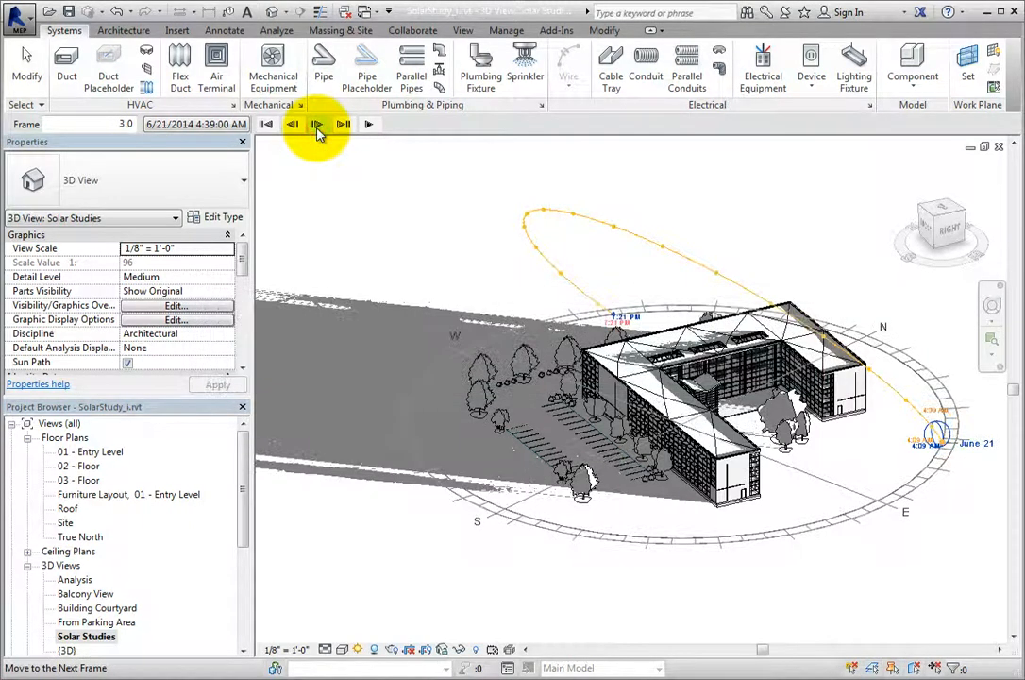
left_click(342, 127)
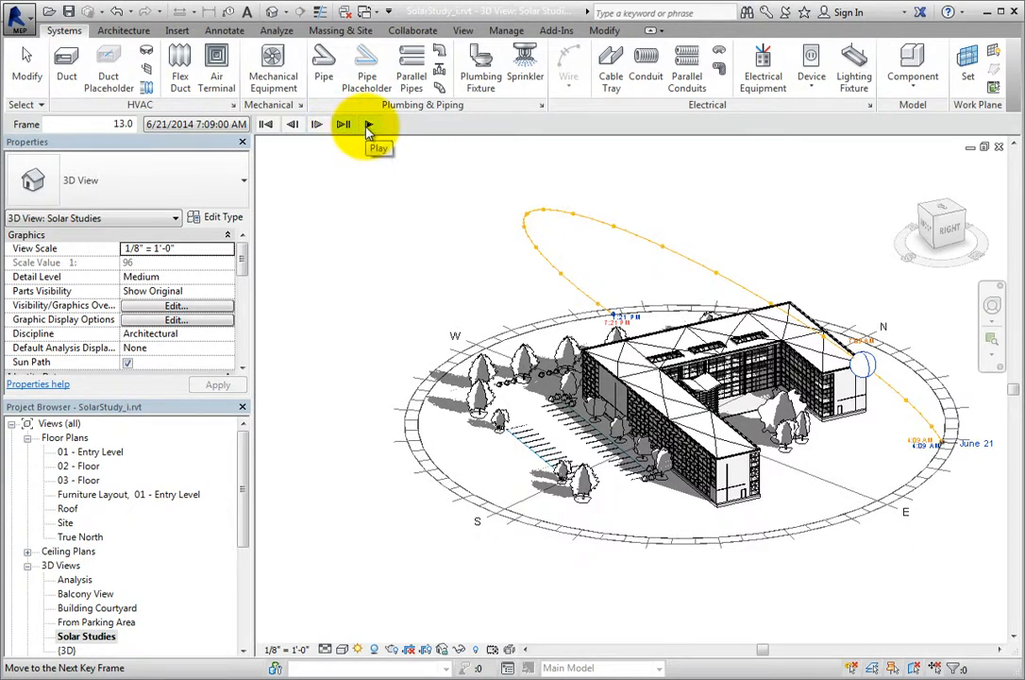
left_click(318, 130)
left_click(318, 130)
left_click(318, 130)
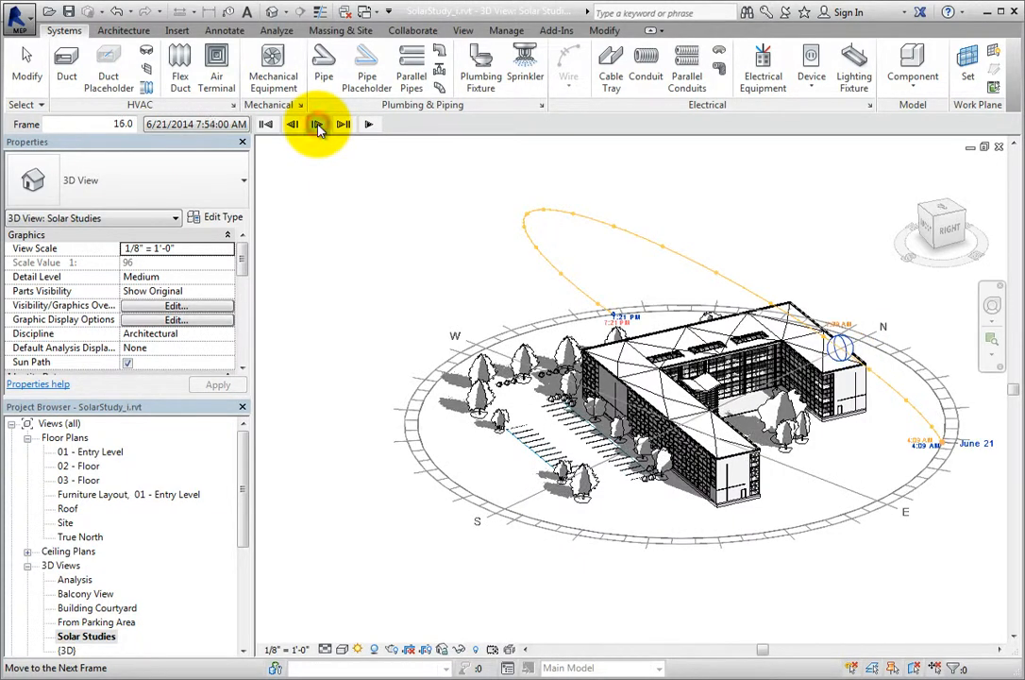
Step: Advance the solar study preview by key frames from frame 16 up to frame 56
left_click(345, 126)
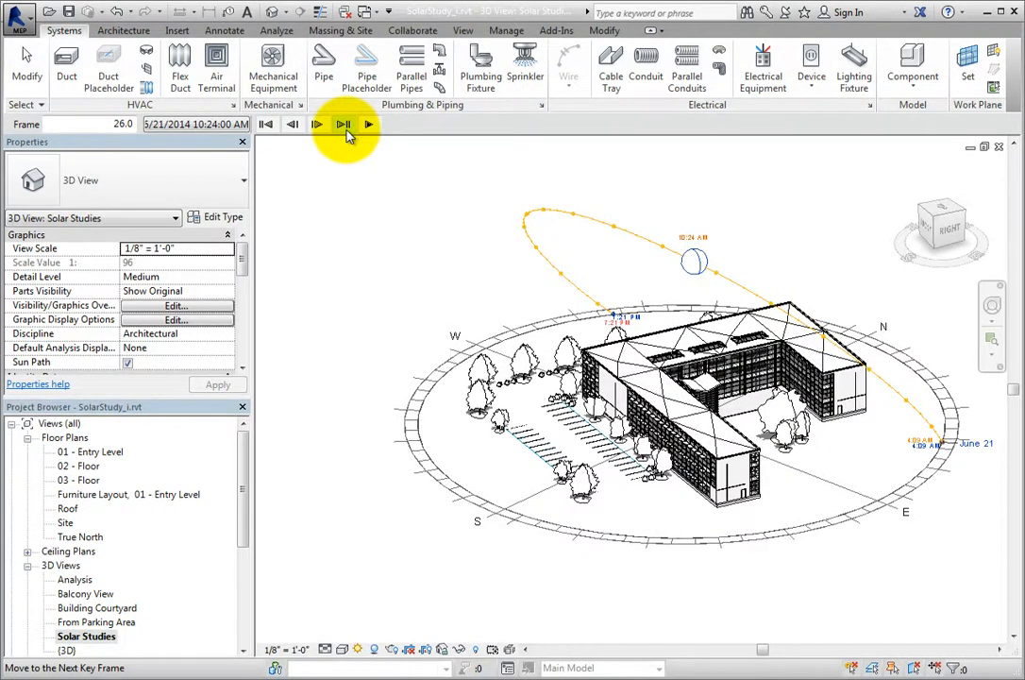
left_click(344, 129)
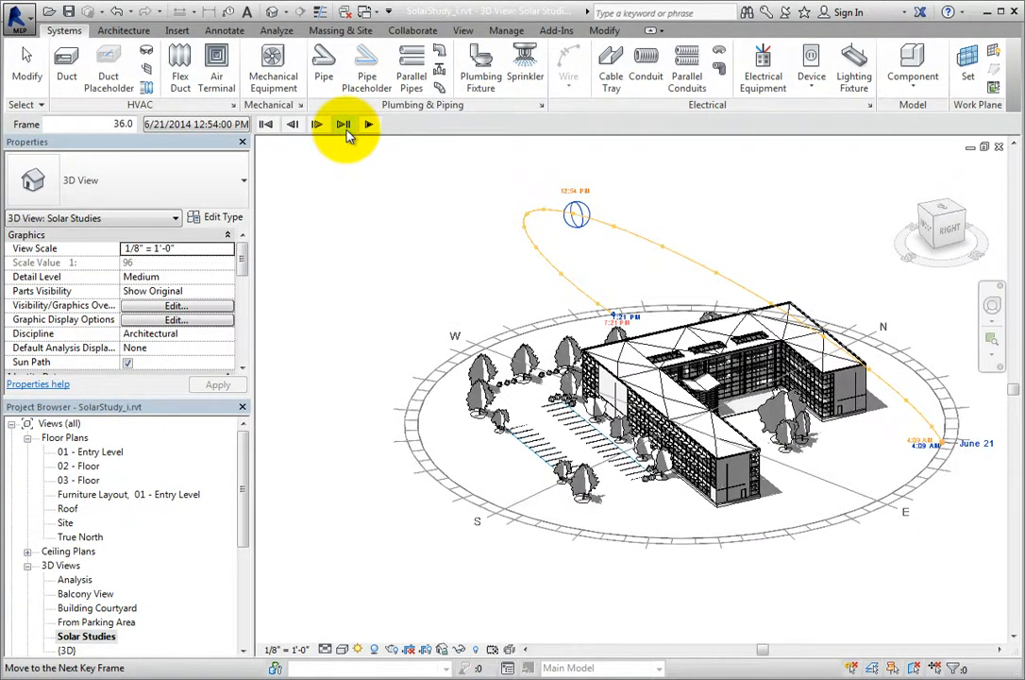
left_click(344, 129)
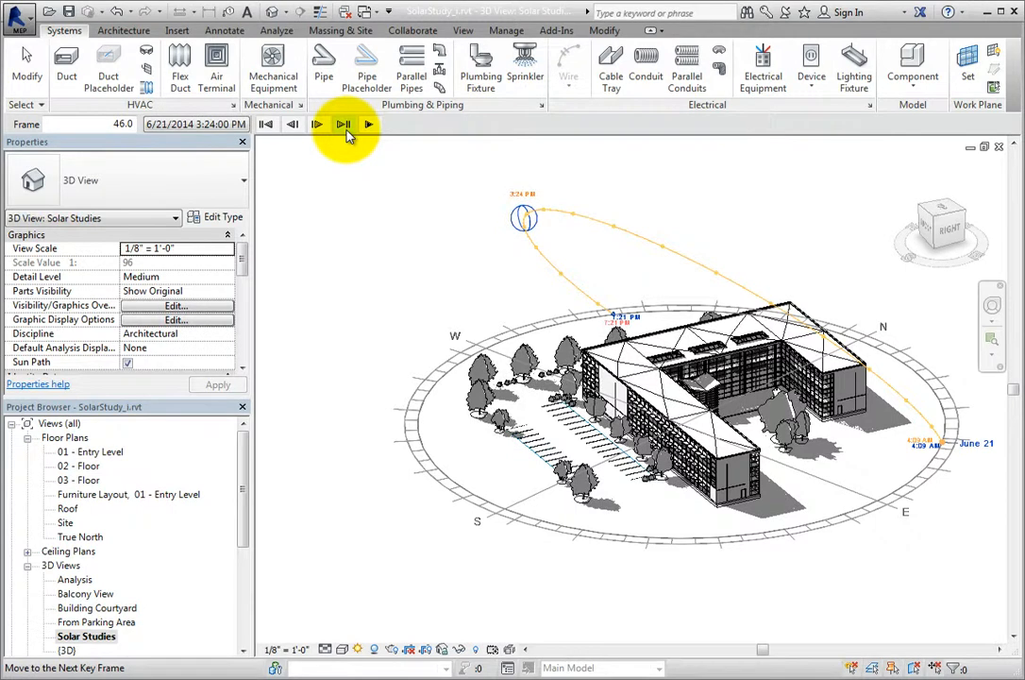
left_click(345, 130)
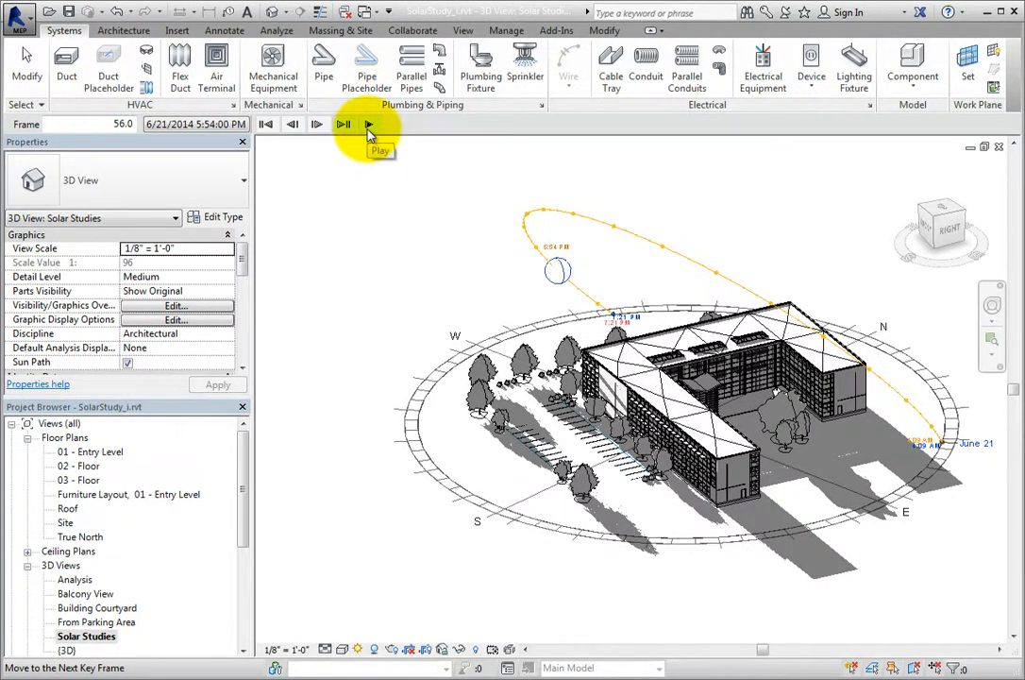
Step: Play the solar study animation in the view and cancel the playback partway through
left_click(368, 128)
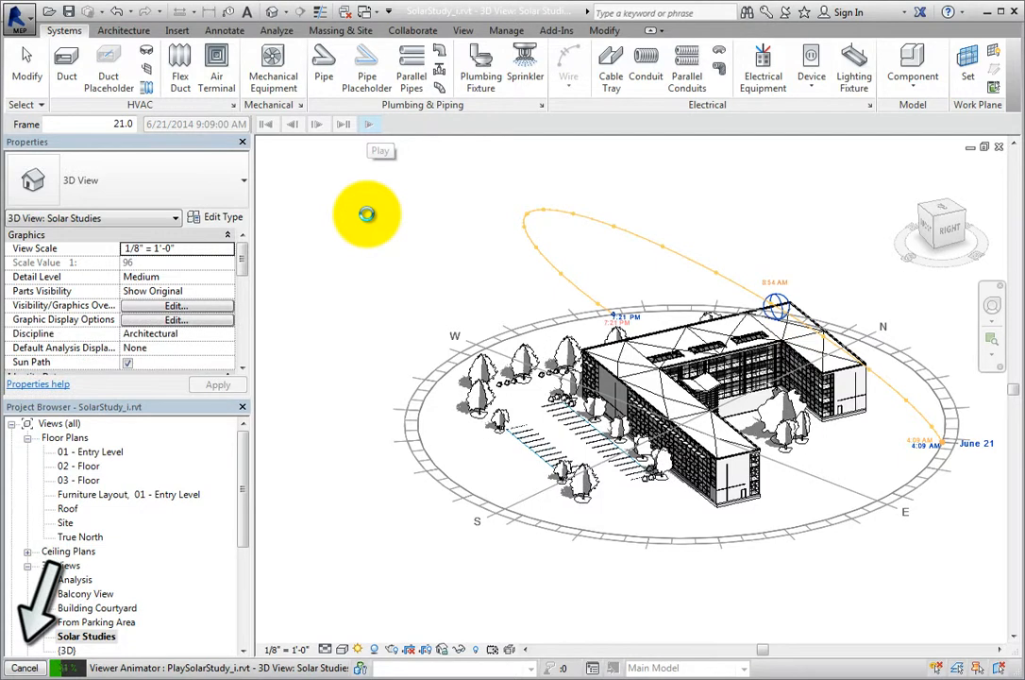
key("Escape")
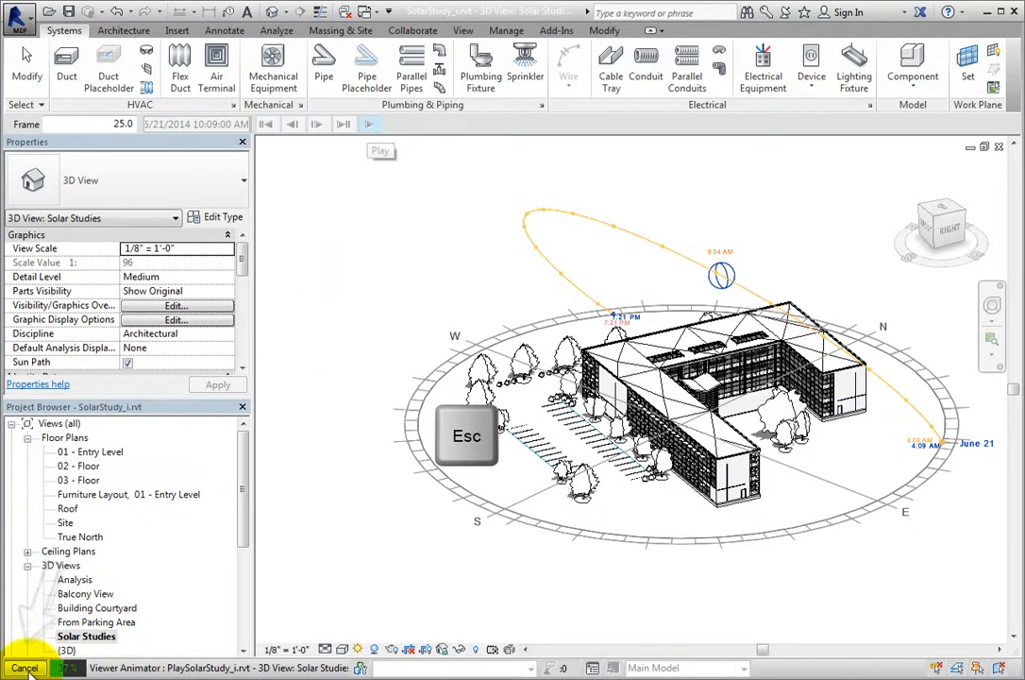
left_click(26, 669)
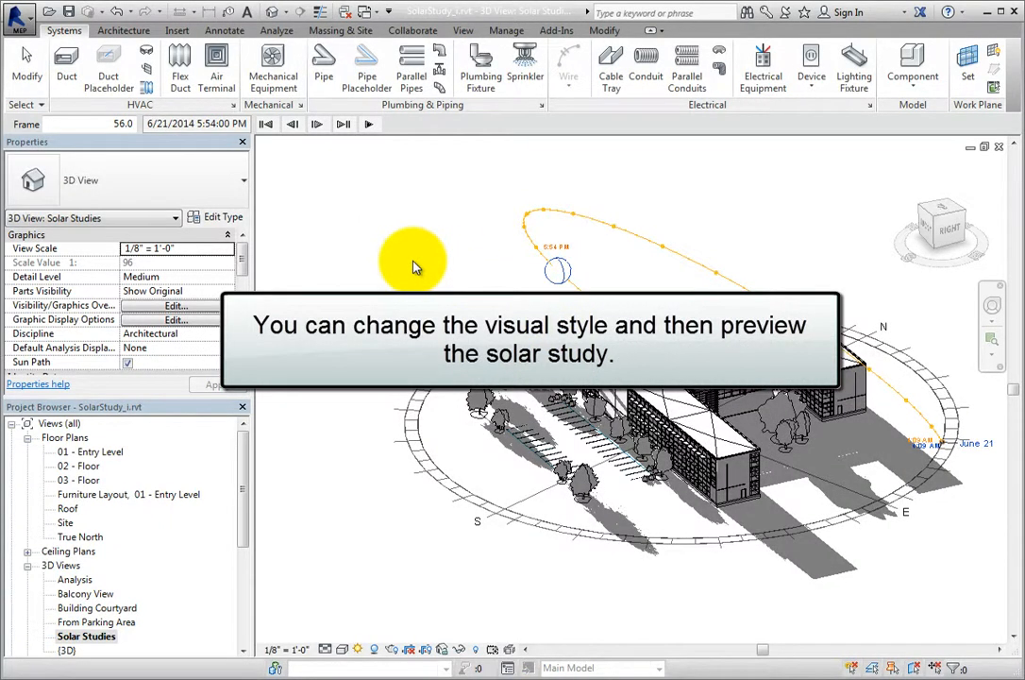
left_click(343, 649)
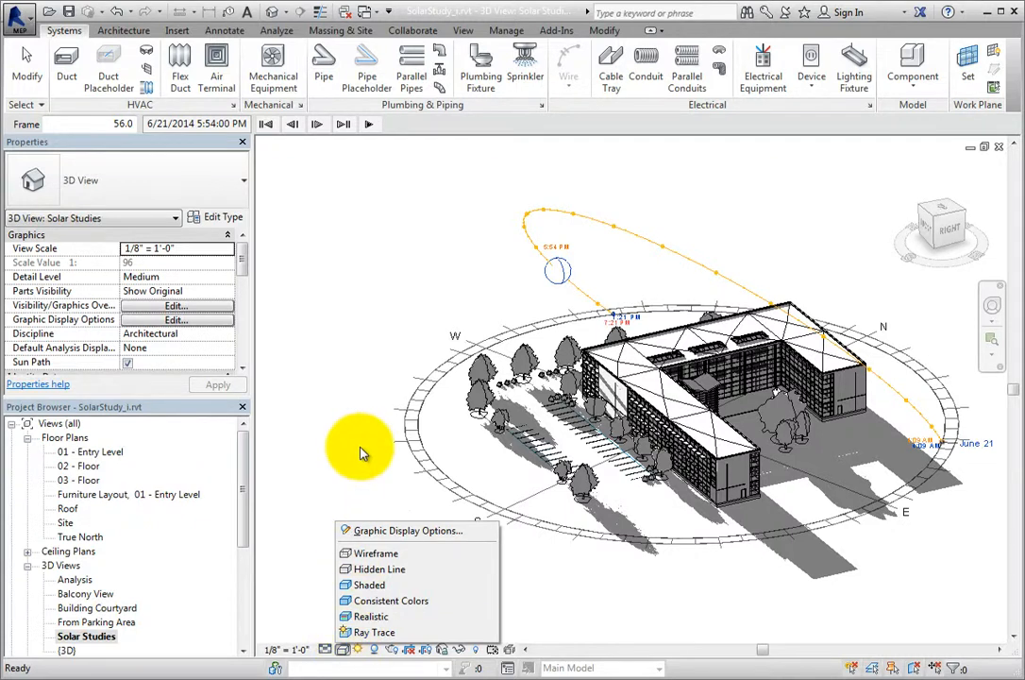
left_click(344, 382)
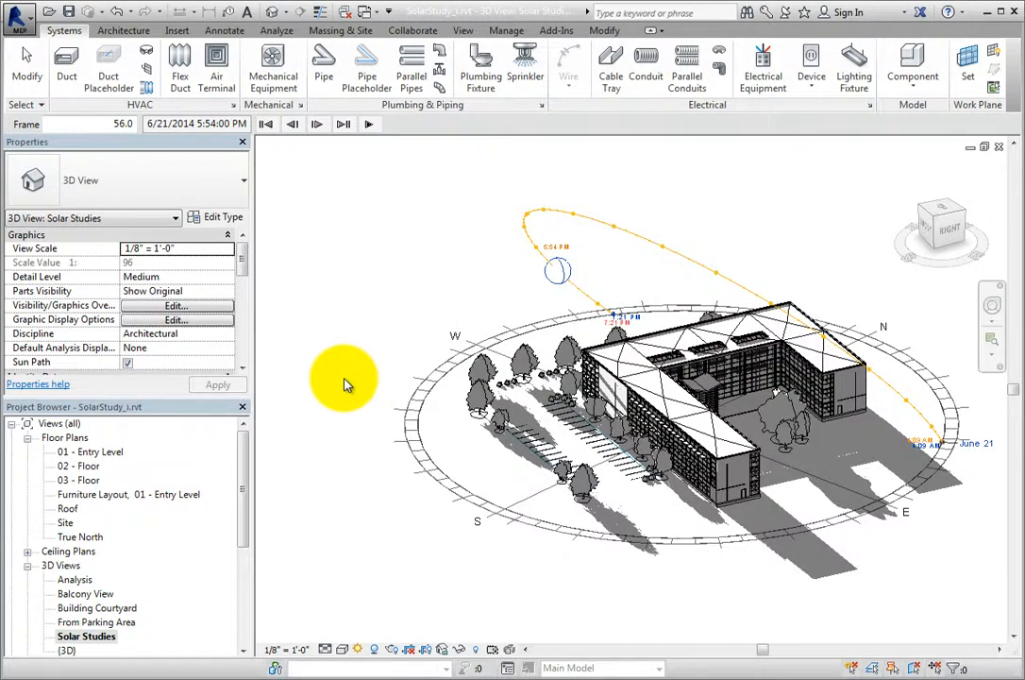
Step: Start exporting the solar study as an animation, with all frames included at 2 frames per second
left_click(28, 21)
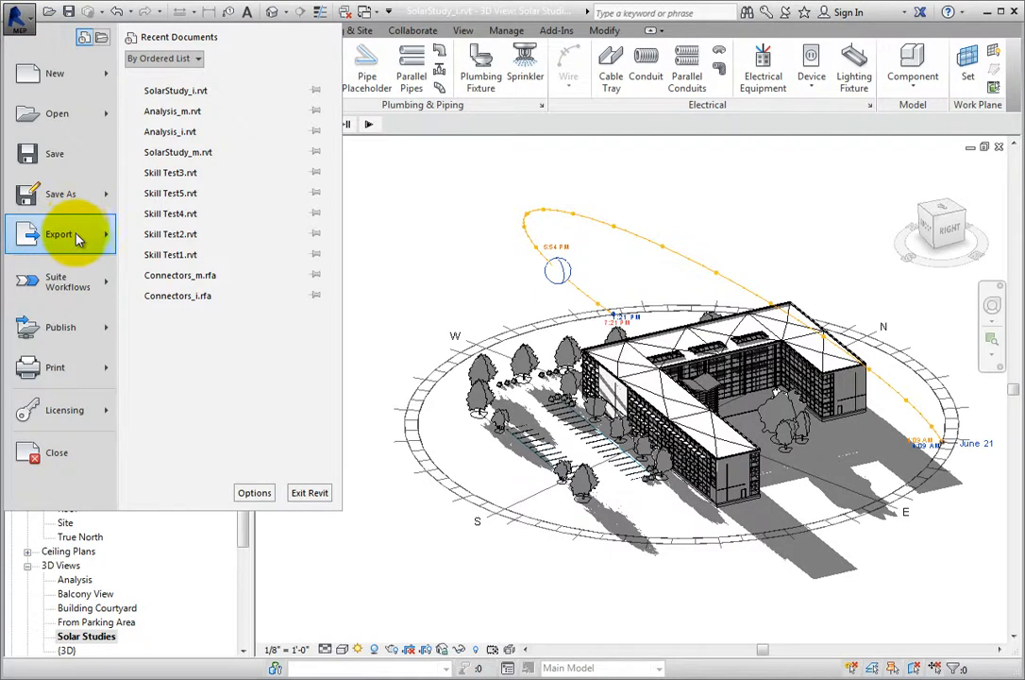
mouse_move(77, 238)
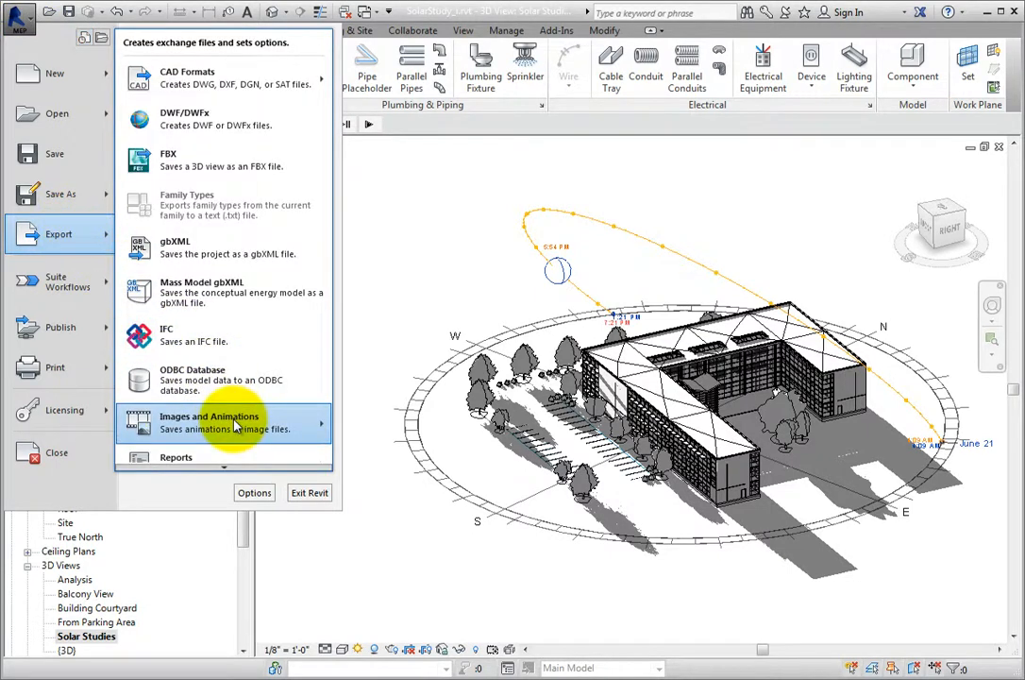
mouse_move(236, 426)
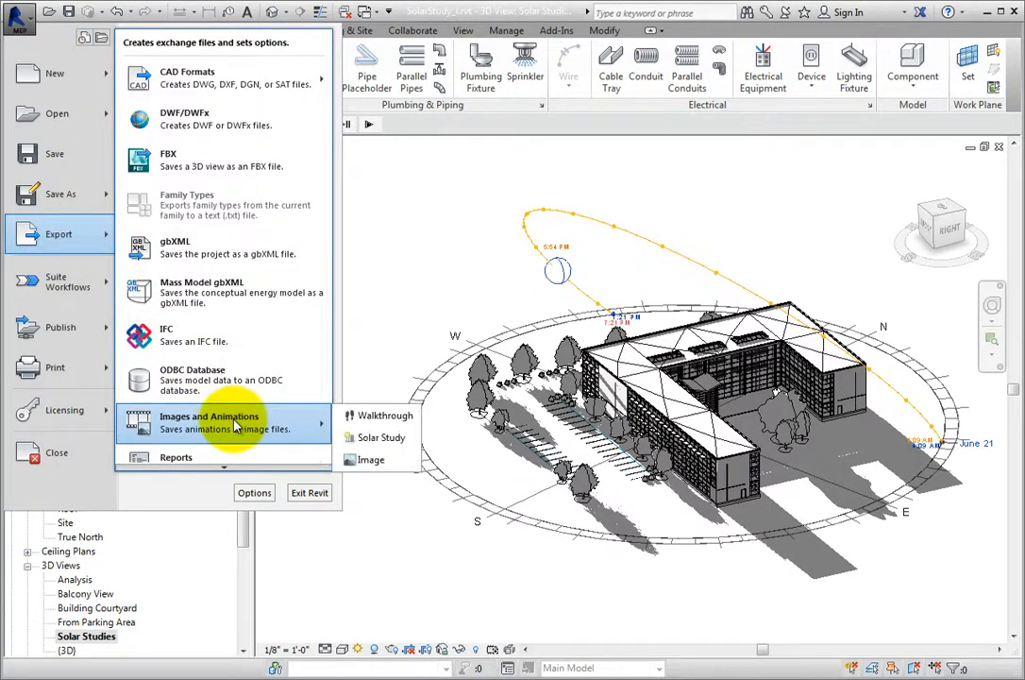
left_click(381, 439)
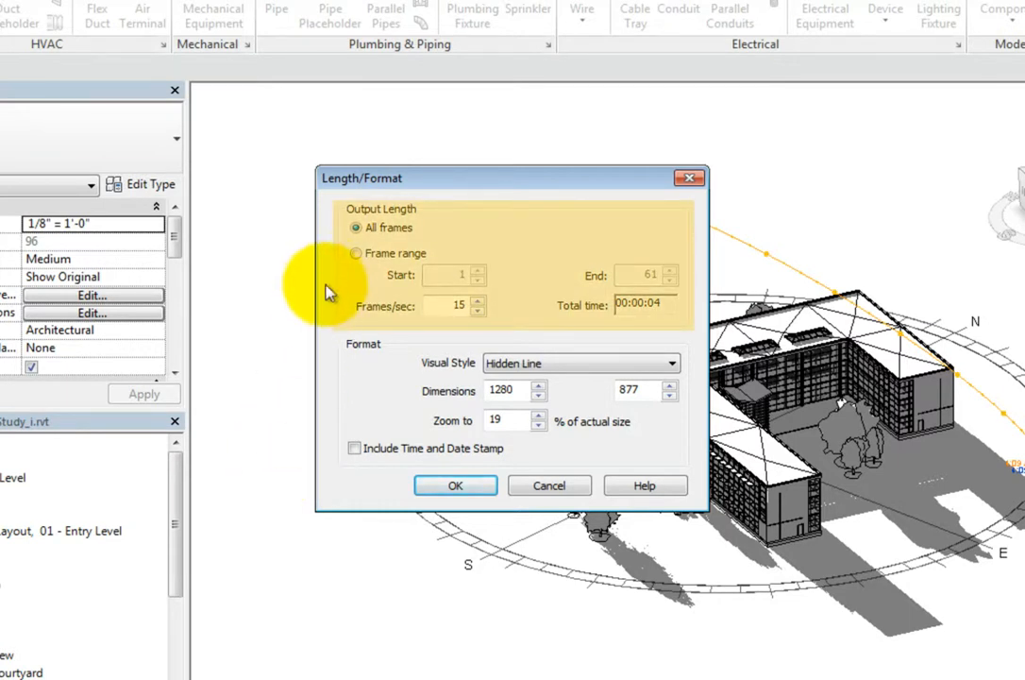
left_click(356, 253)
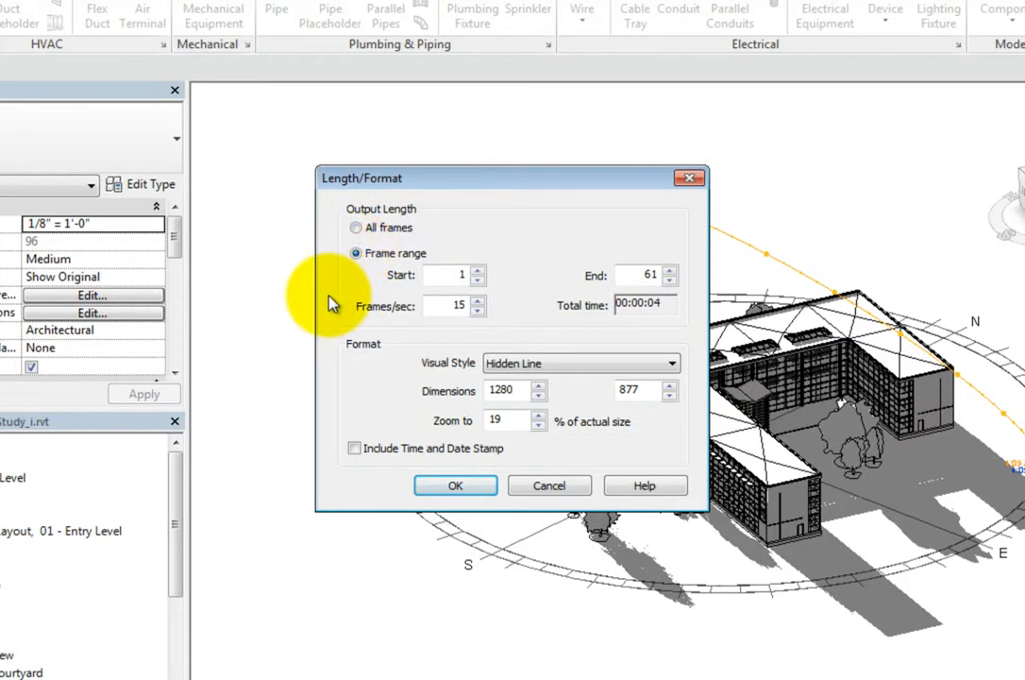
left_click(356, 229)
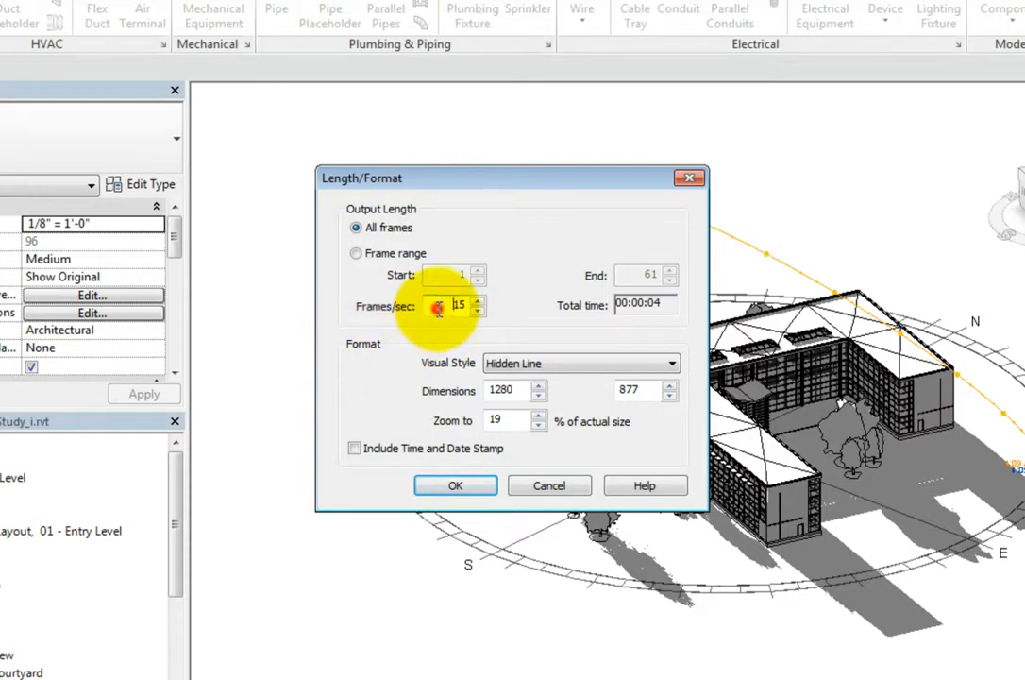
double_click(462, 306)
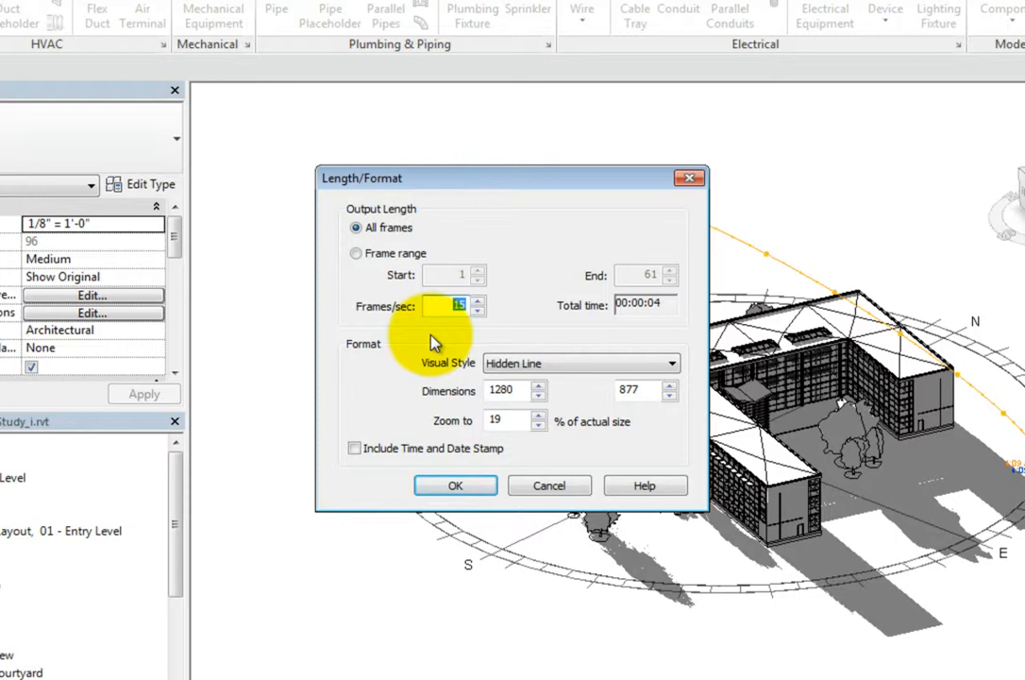
type("2")
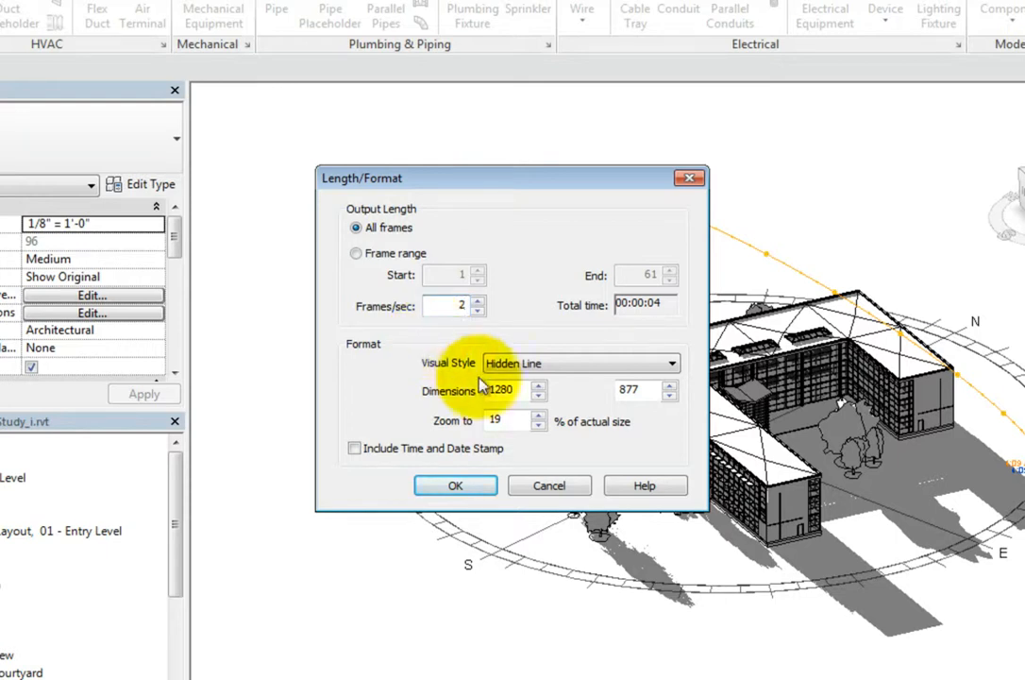
left_click(514, 390)
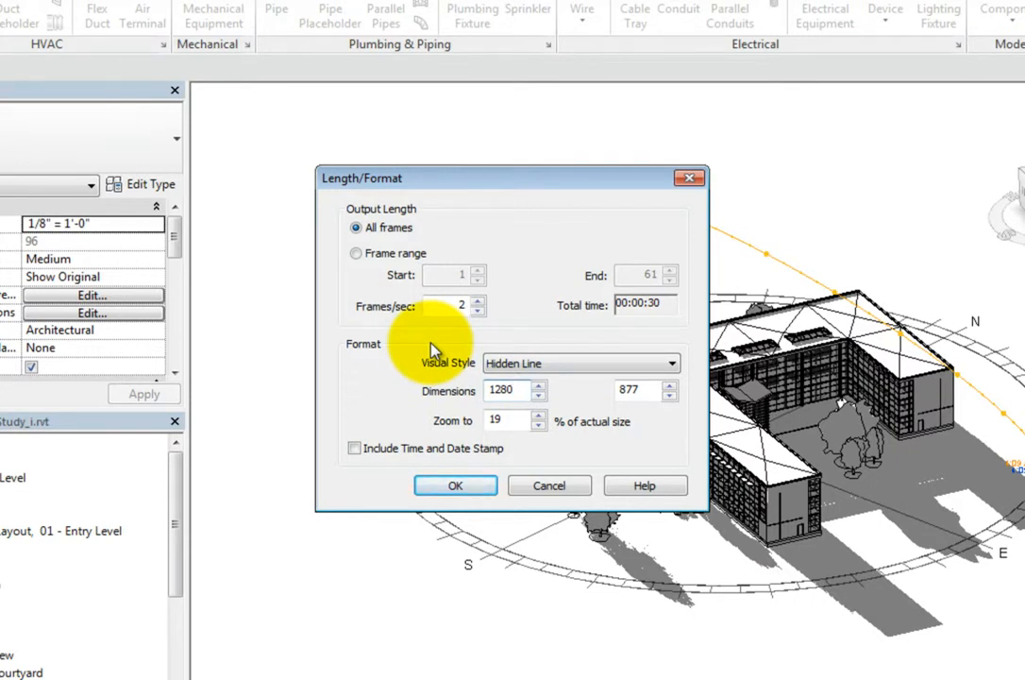
Step: Keep the Hidden Line visual style for the export, set the zoom to 10% of actual size and accept the format settings
left_click(665, 365)
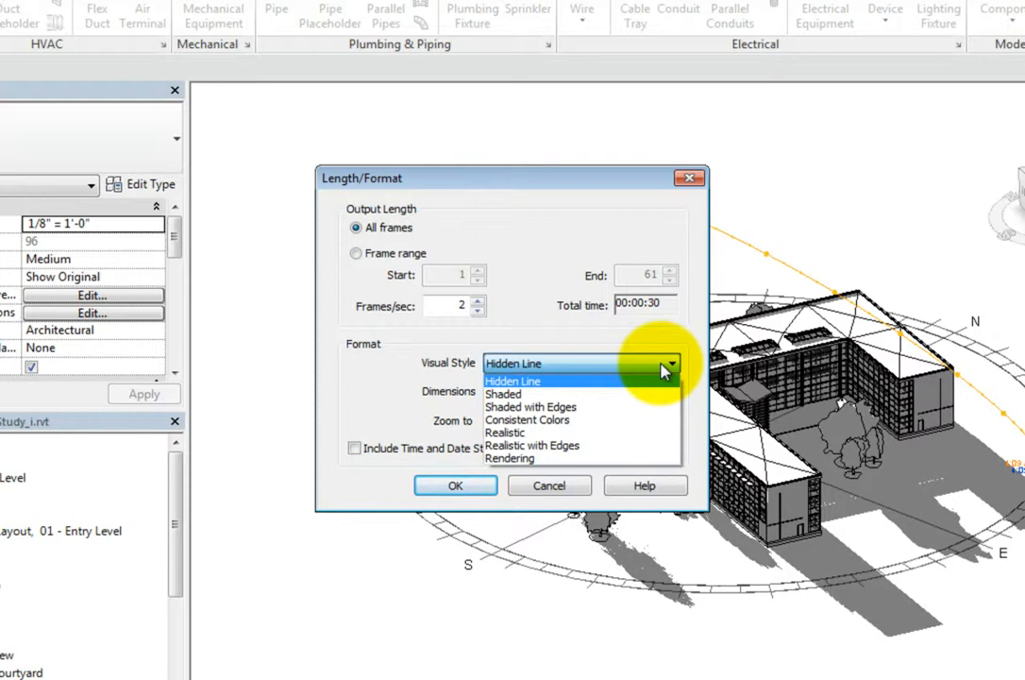
left_click(668, 365)
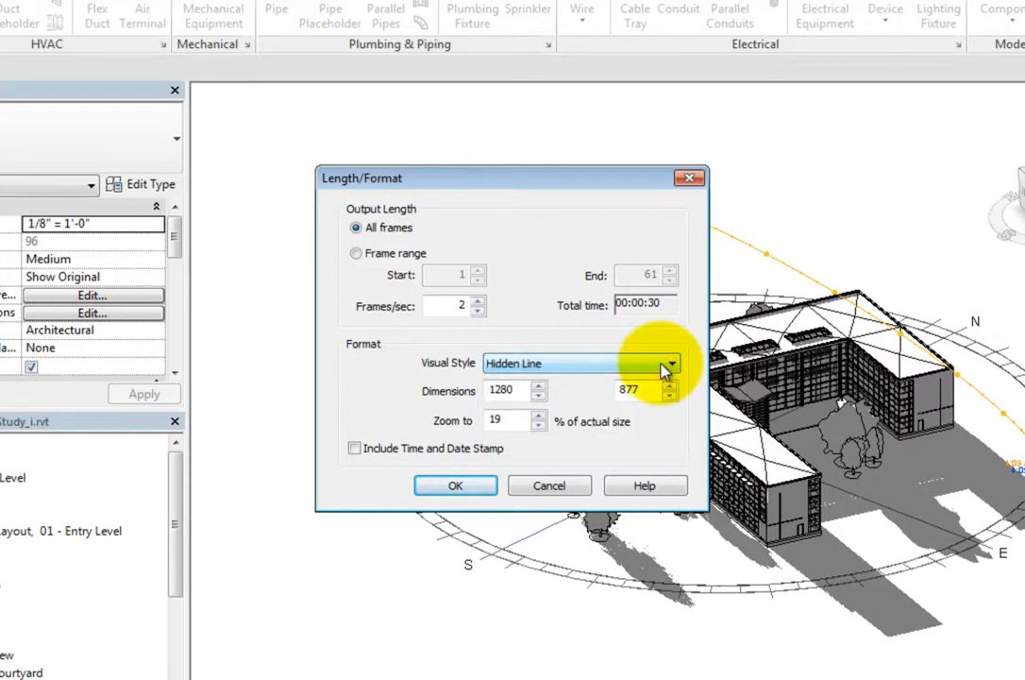
left_click(669, 365)
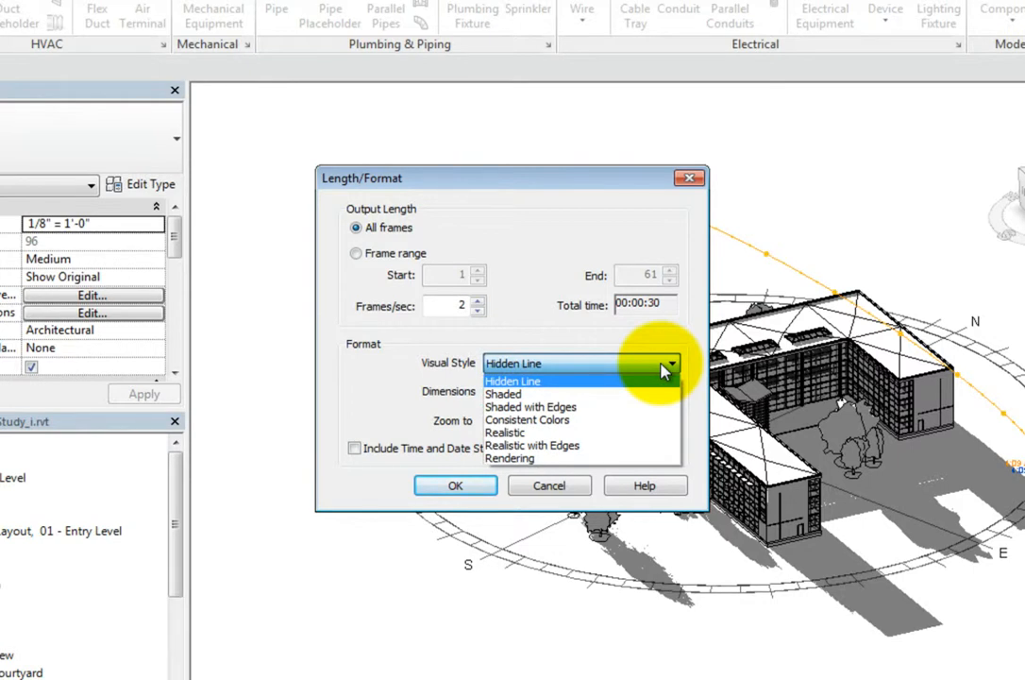
left_click(662, 364)
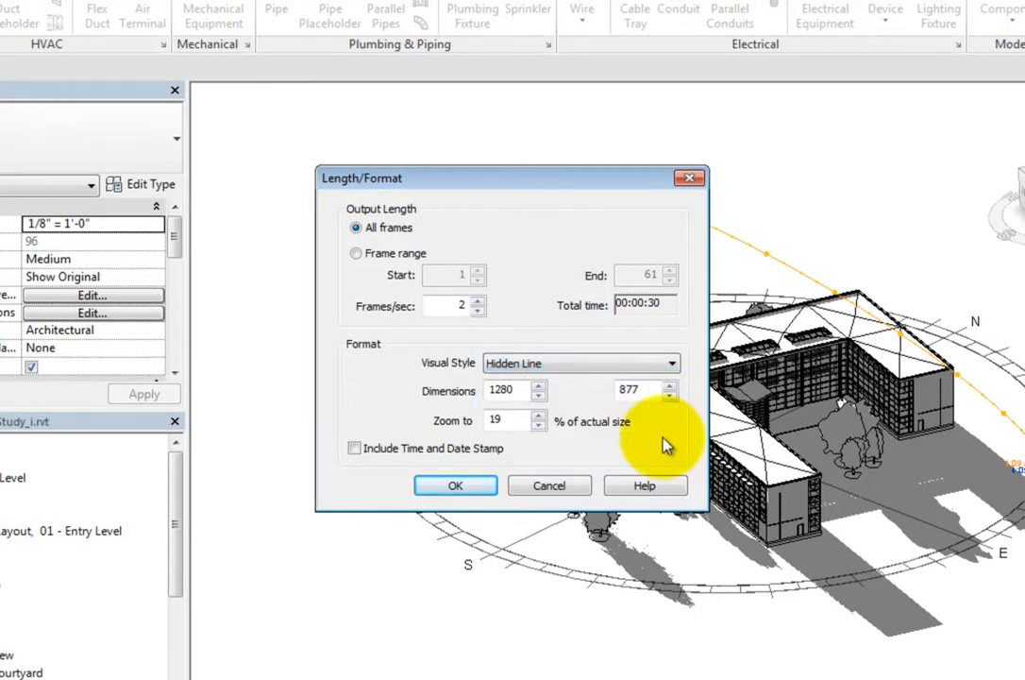
left_click(515, 425)
left_click_drag(514, 425, 489, 422)
type("10")
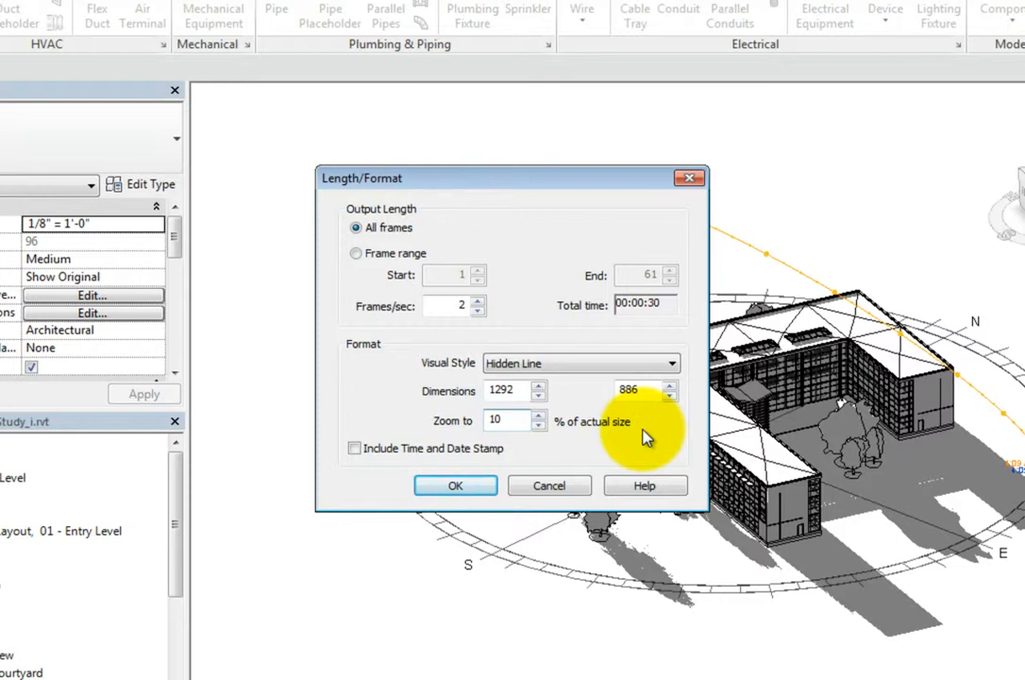
left_click(457, 484)
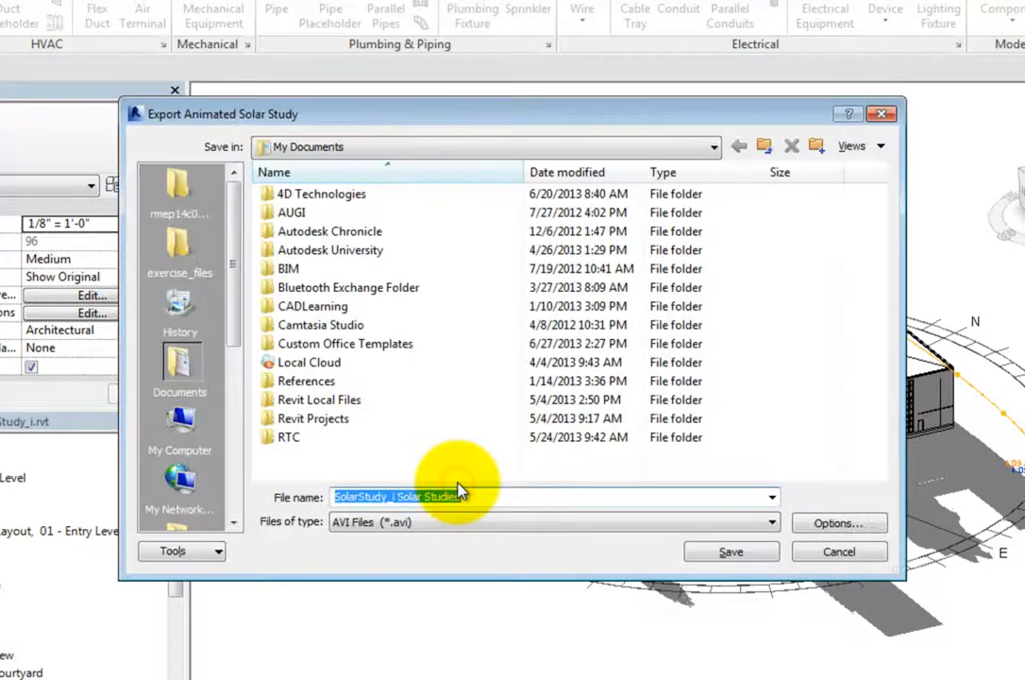
Step: Save the animation as the AVI file SolarStudy_i Solar Studies in the rmep14c0005_data folder
left_click(169, 203)
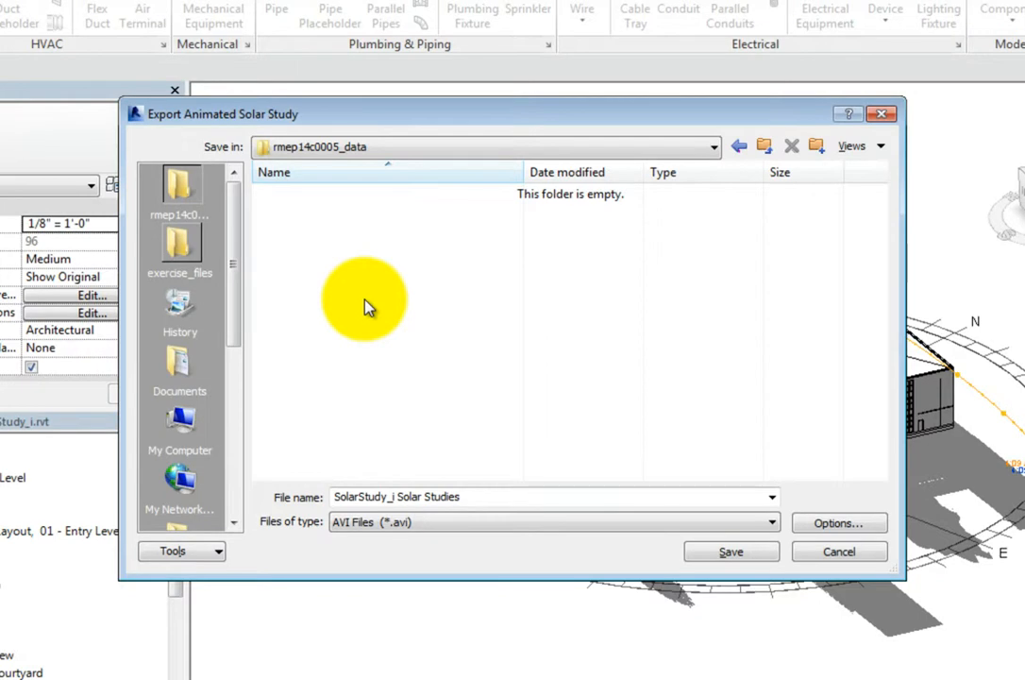
left_click(502, 499)
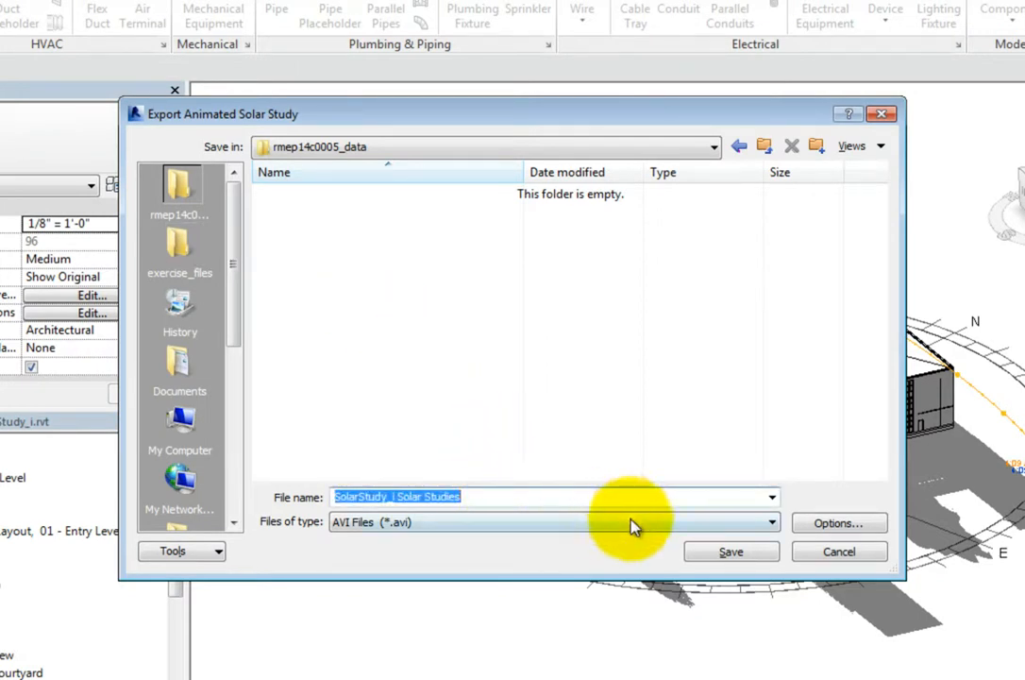
left_click(727, 551)
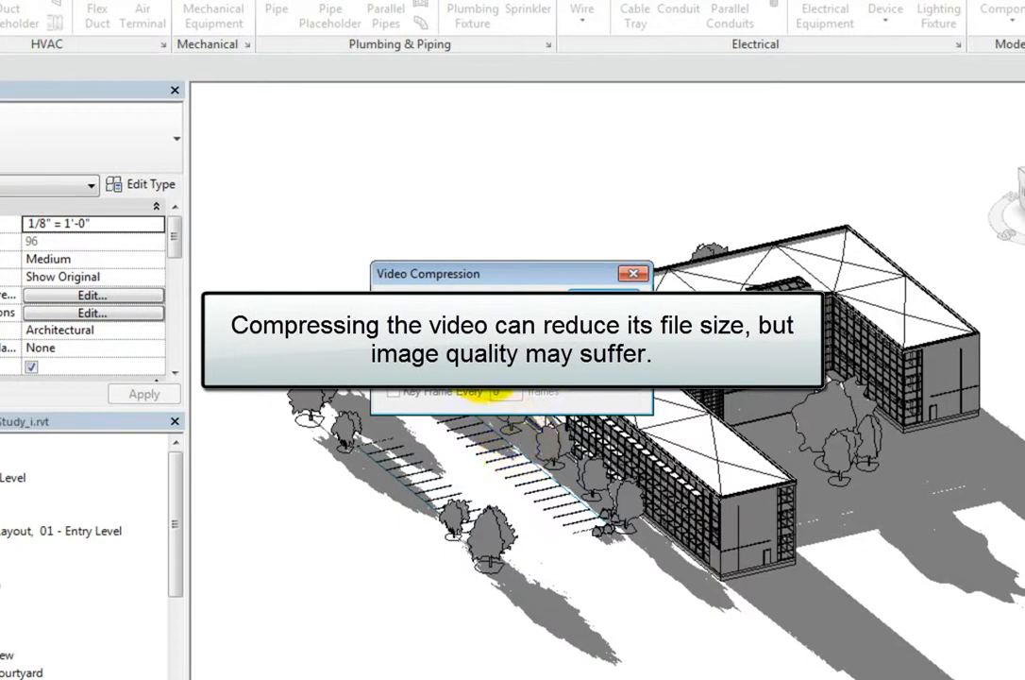
Step: Try the Microsoft Video 1 compressor, and open its configuration settings and cancel them
left_click(528, 292)
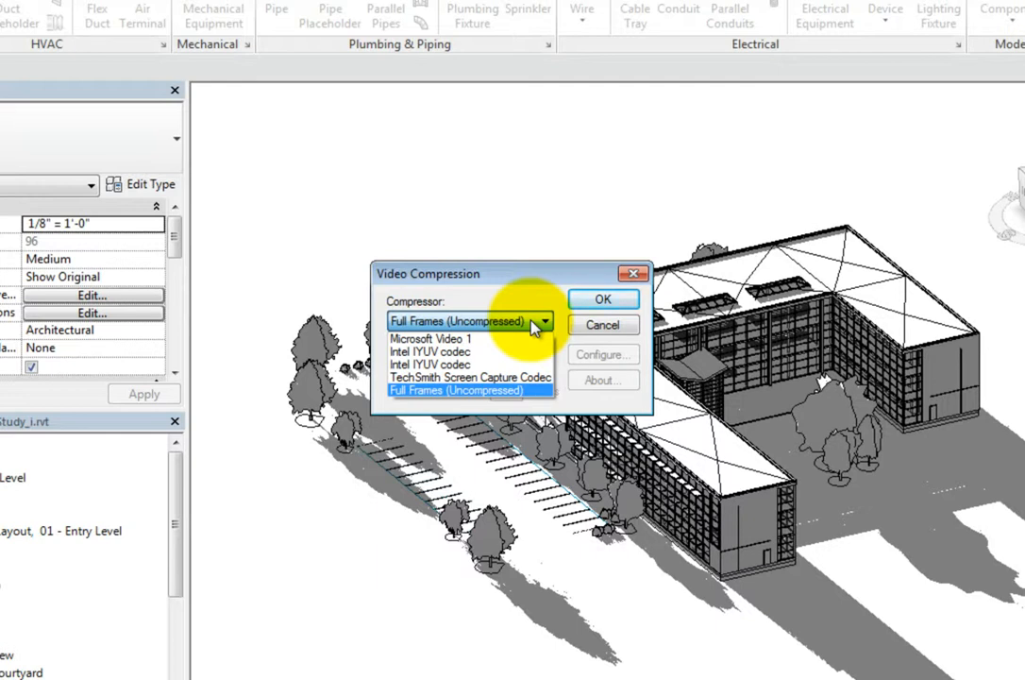
left_click(533, 338)
left_click(599, 363)
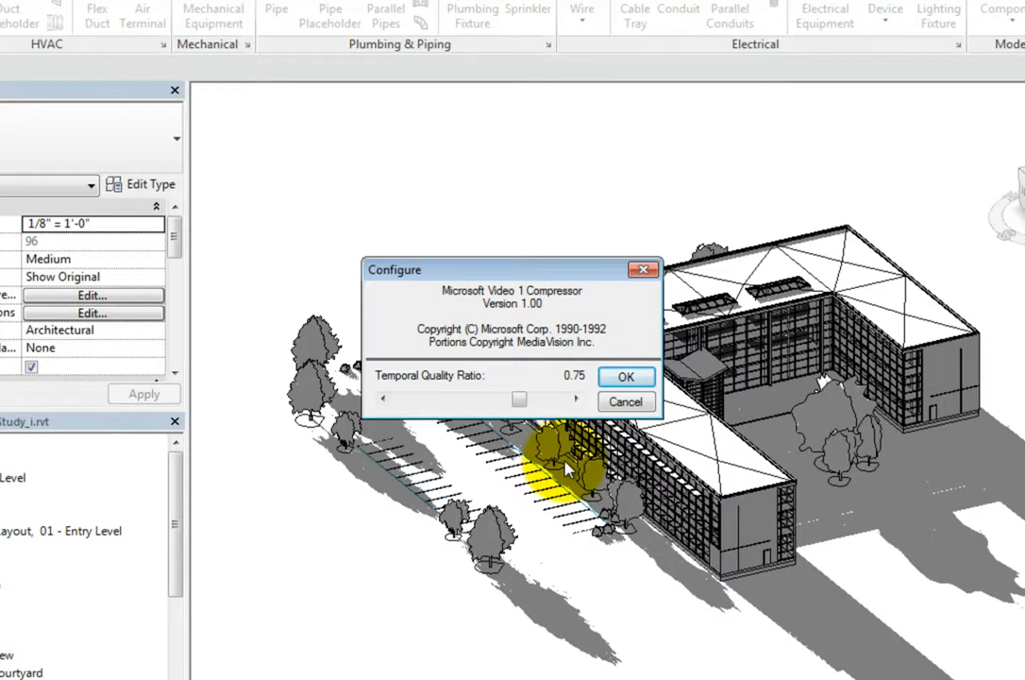
left_click(625, 401)
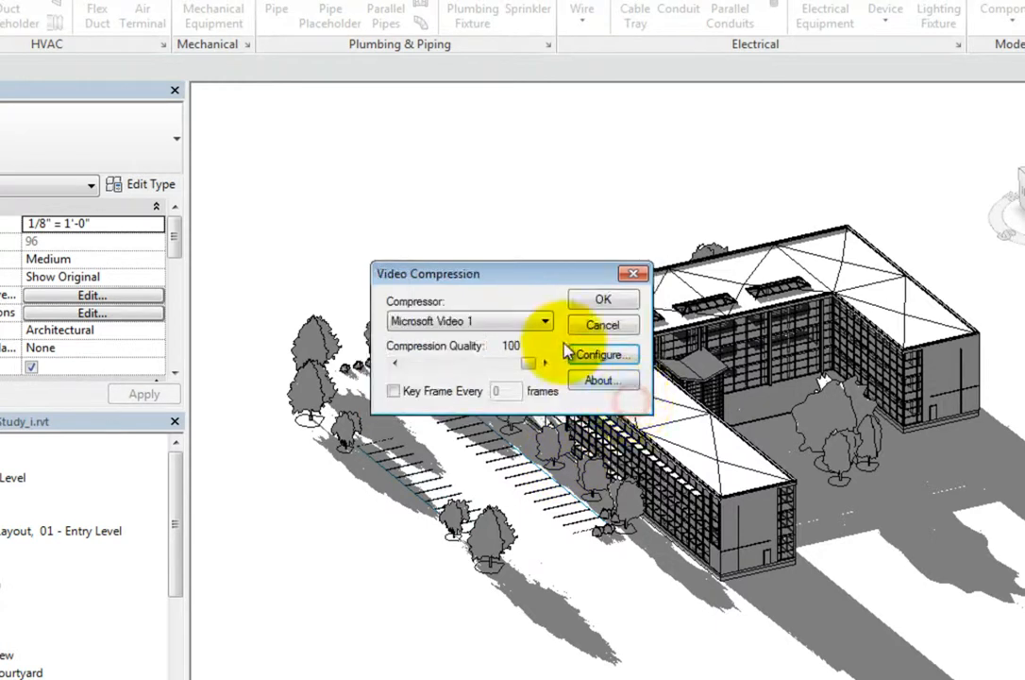
Step: Choose Full Frames (Uncompressed) as the video compressor and run the export
left_click(545, 322)
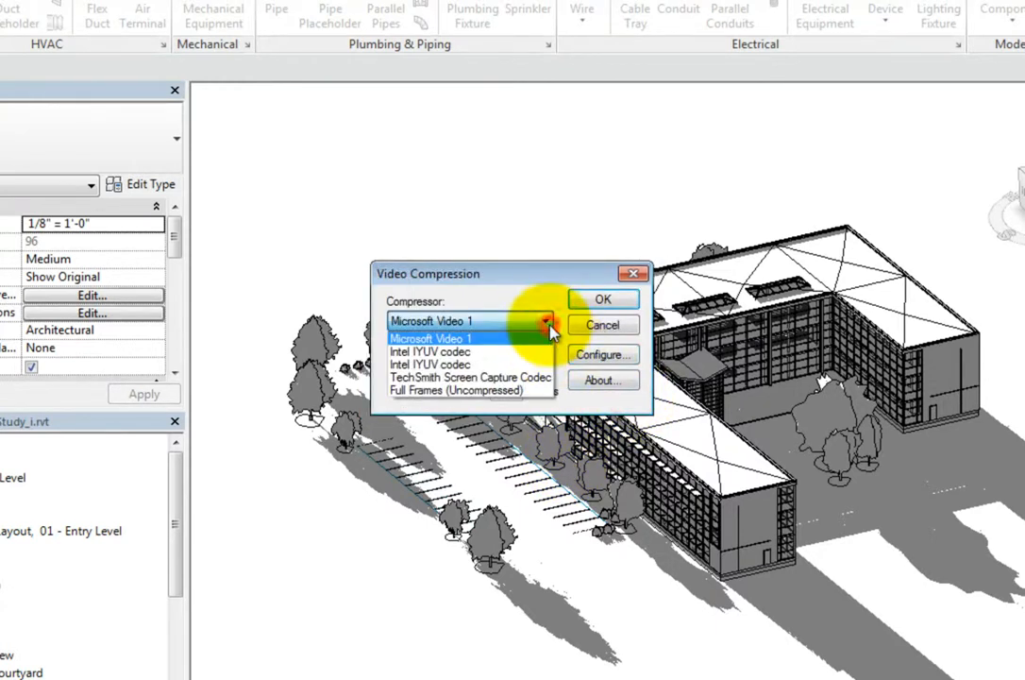
left_click(546, 390)
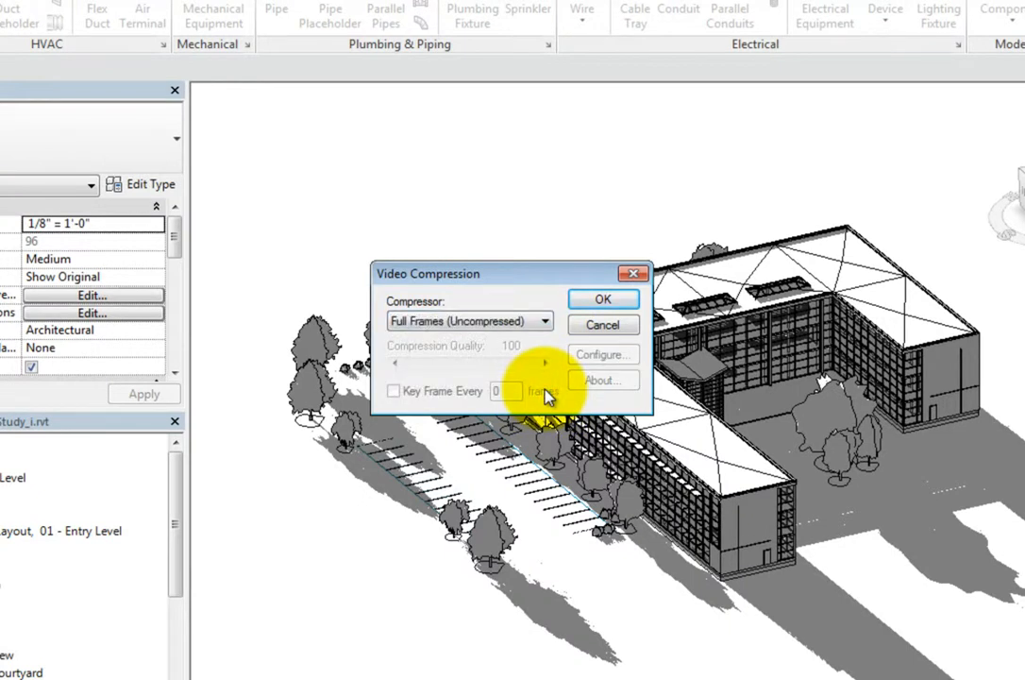
left_click(605, 300)
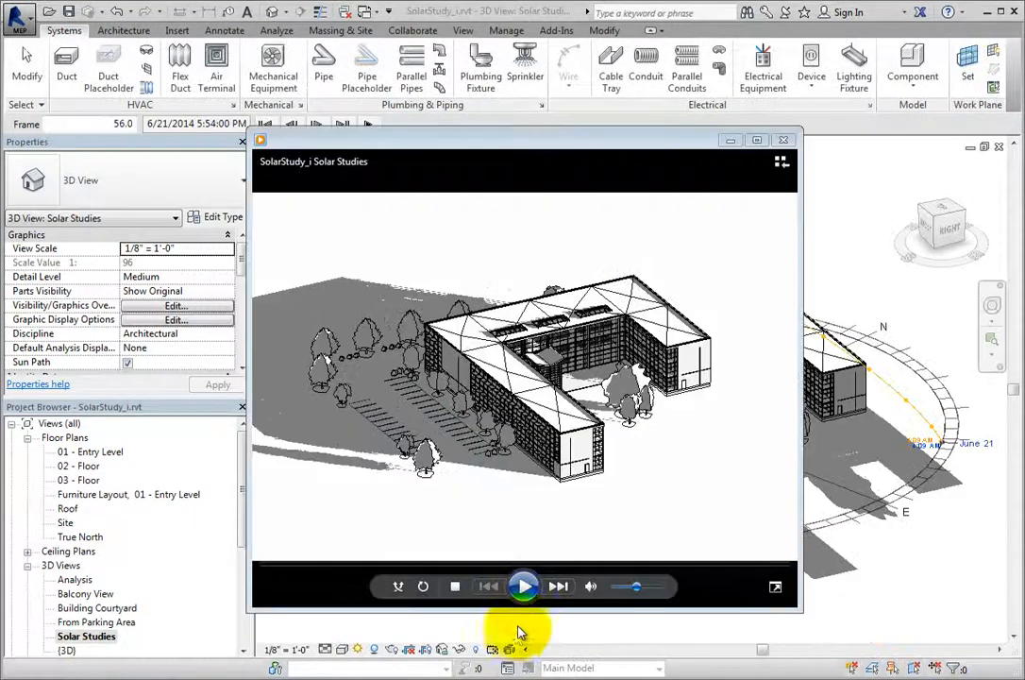
Step: Play the exported SolarStudy_i Solar Studies video in the media player
left_click(524, 587)
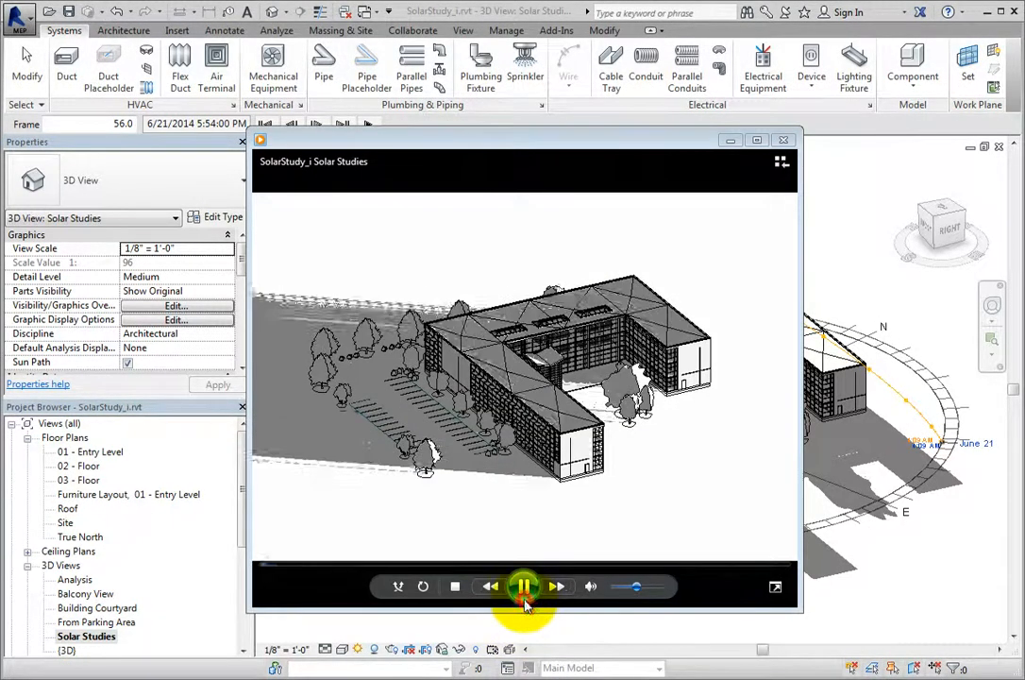